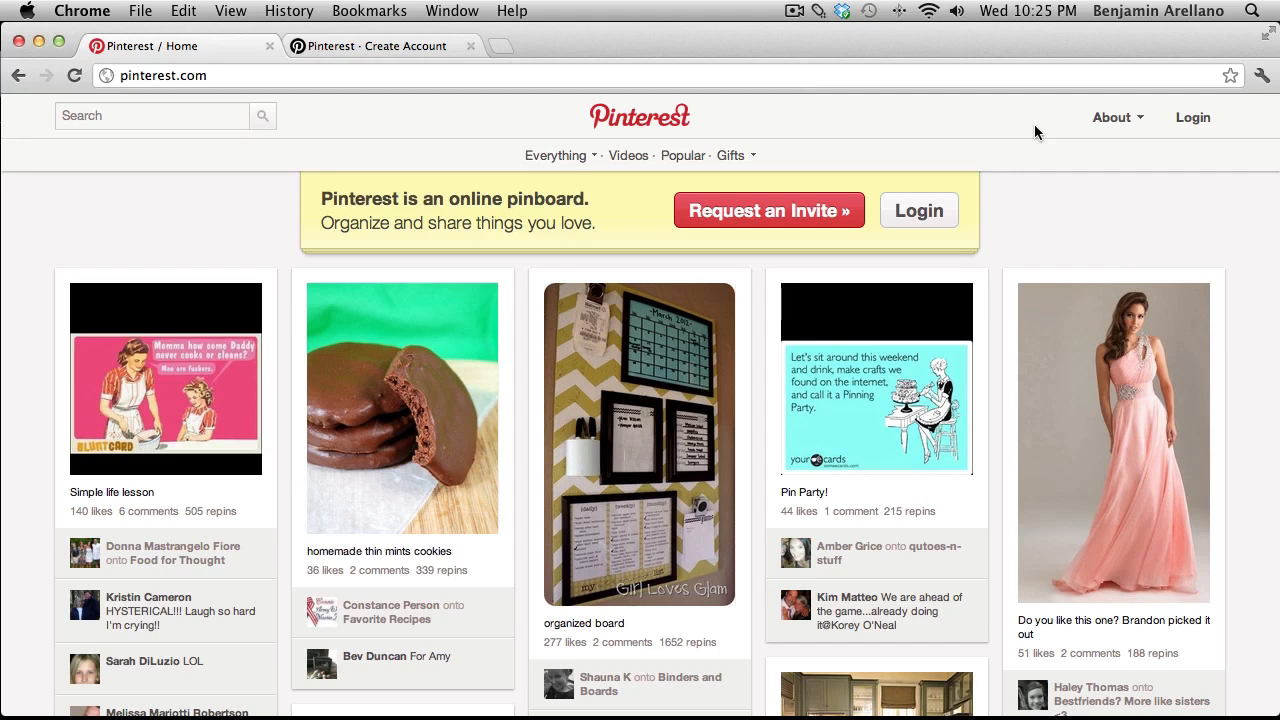
mouse_move(812, 109)
mouse_down()
mouse_move(821, 181)
mouse_move(832, 163)
mouse_up()
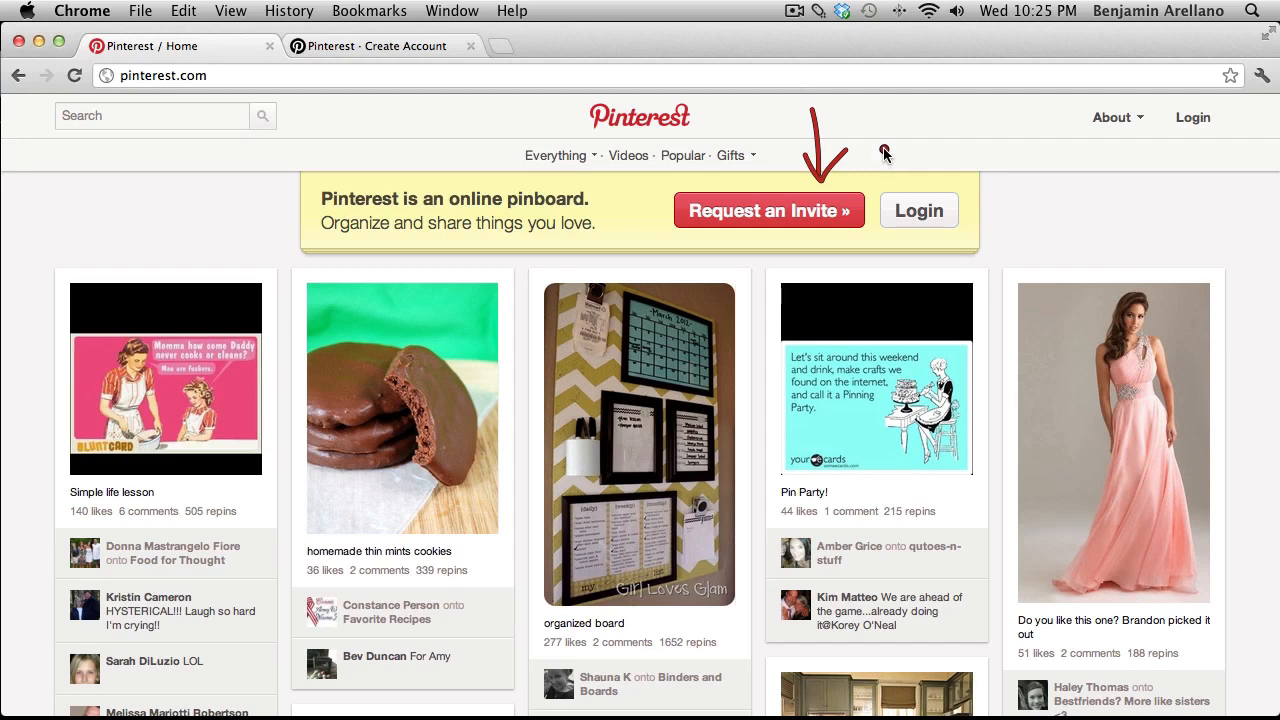
key(Escape)
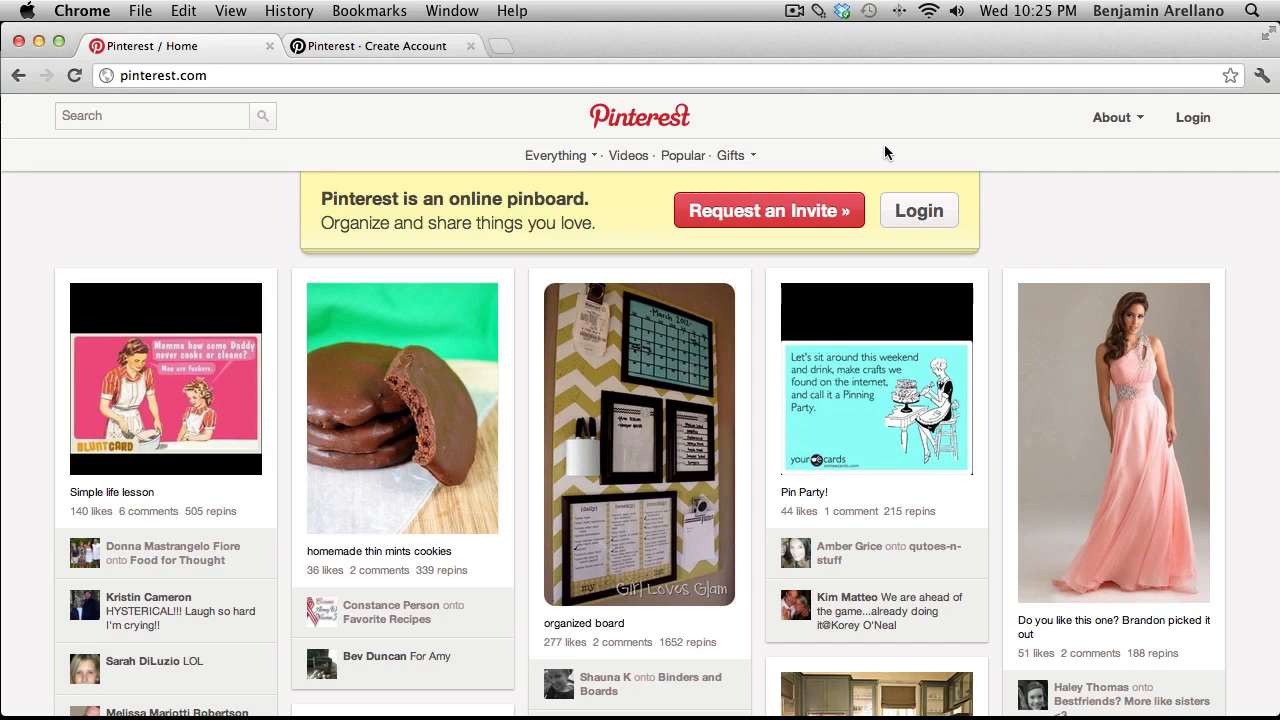
On the invited sign-up page, sign in with Twitter and authorize Pinterest.
click(430, 55)
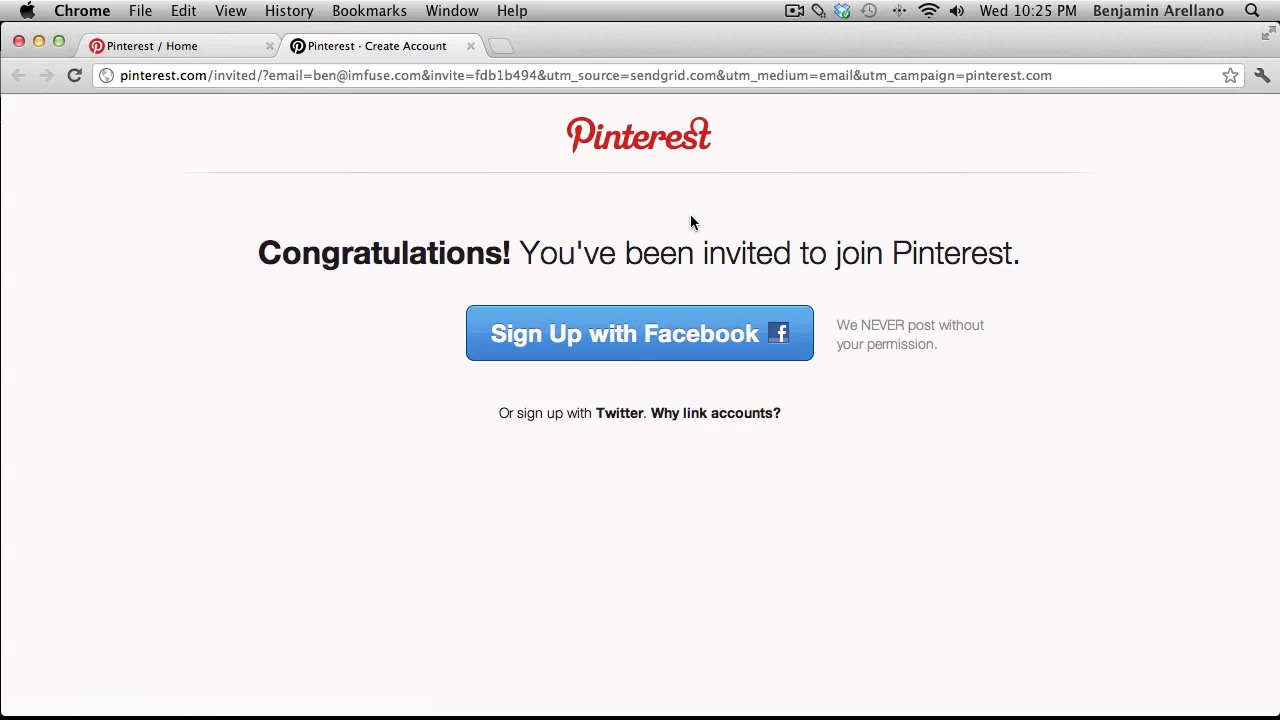
text(s)
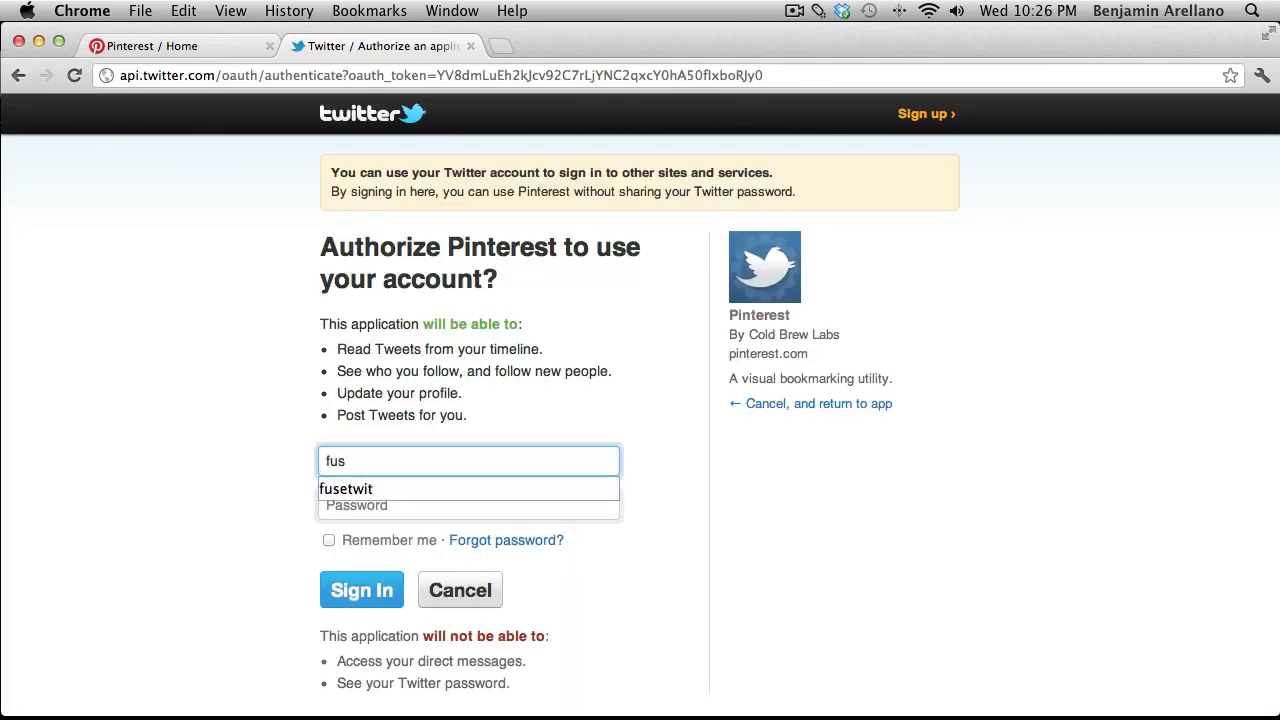
text(etwit)
key(Tab)
text(*********)
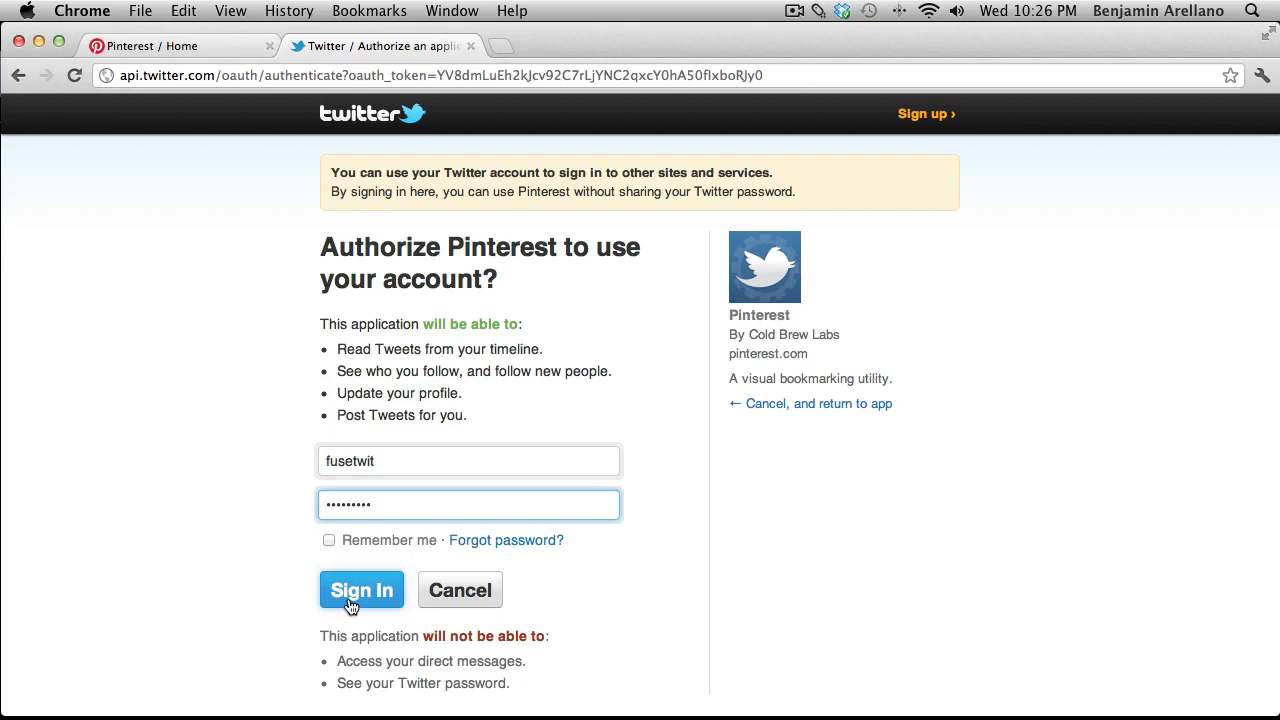
click(350, 604)
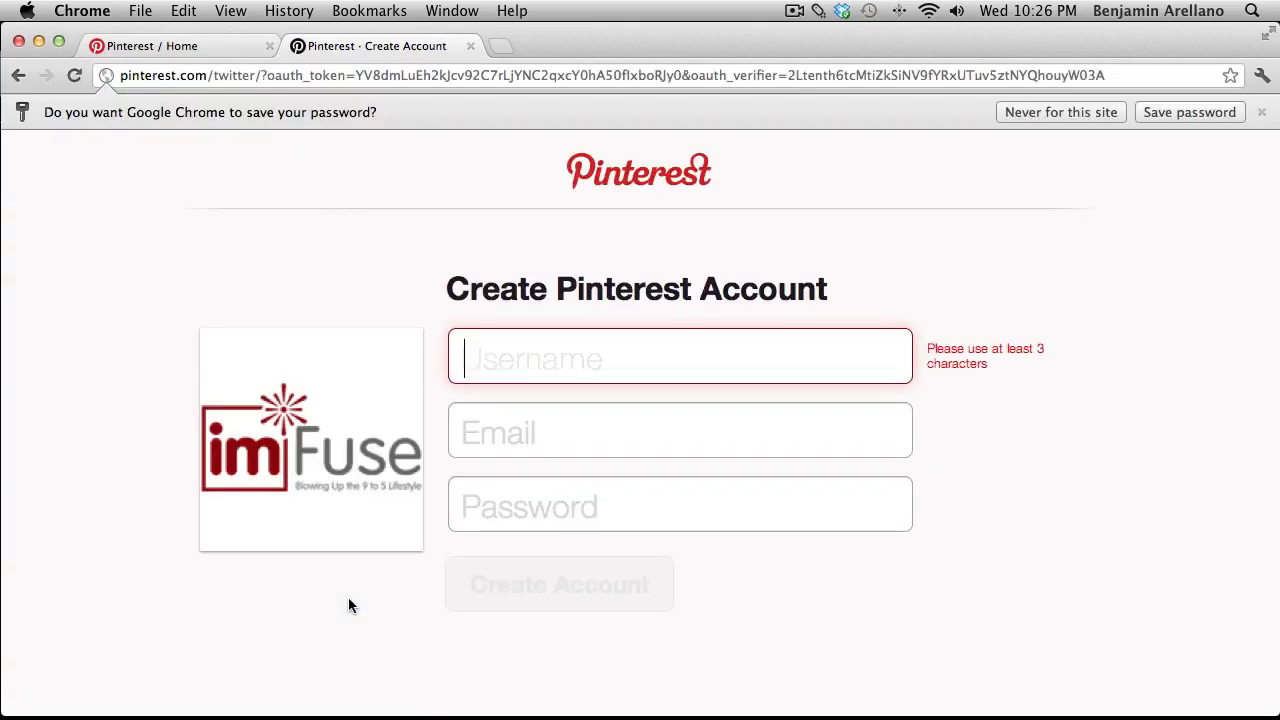
Fill in the new account's username, e-mail address and password, then create the account.
text(IMFuse)
key(Tab)
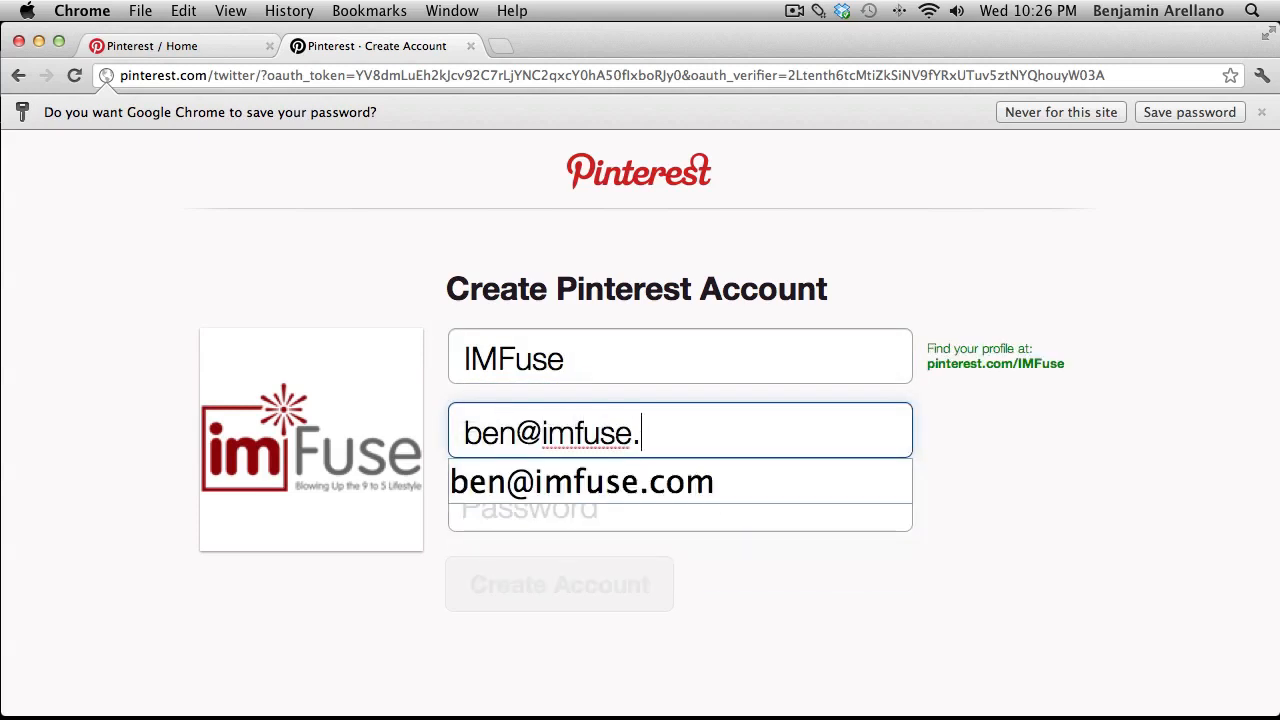
key(Tab)
text(********)
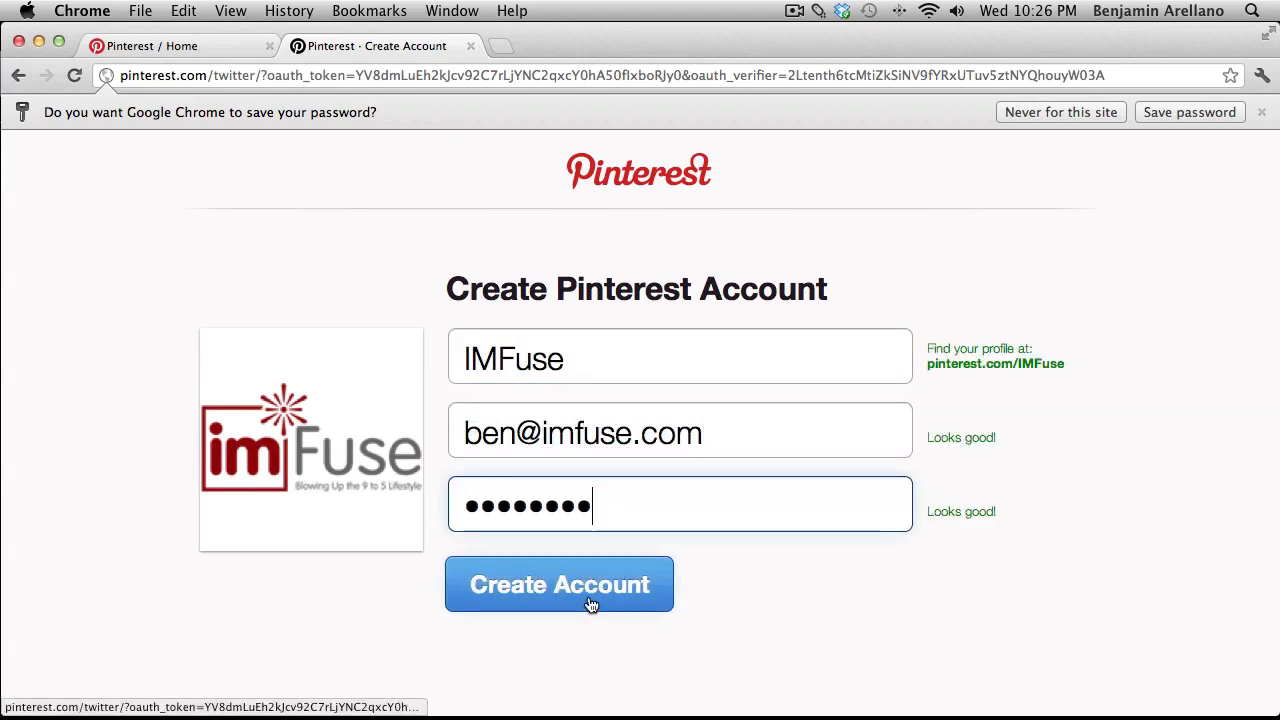
click(591, 604)
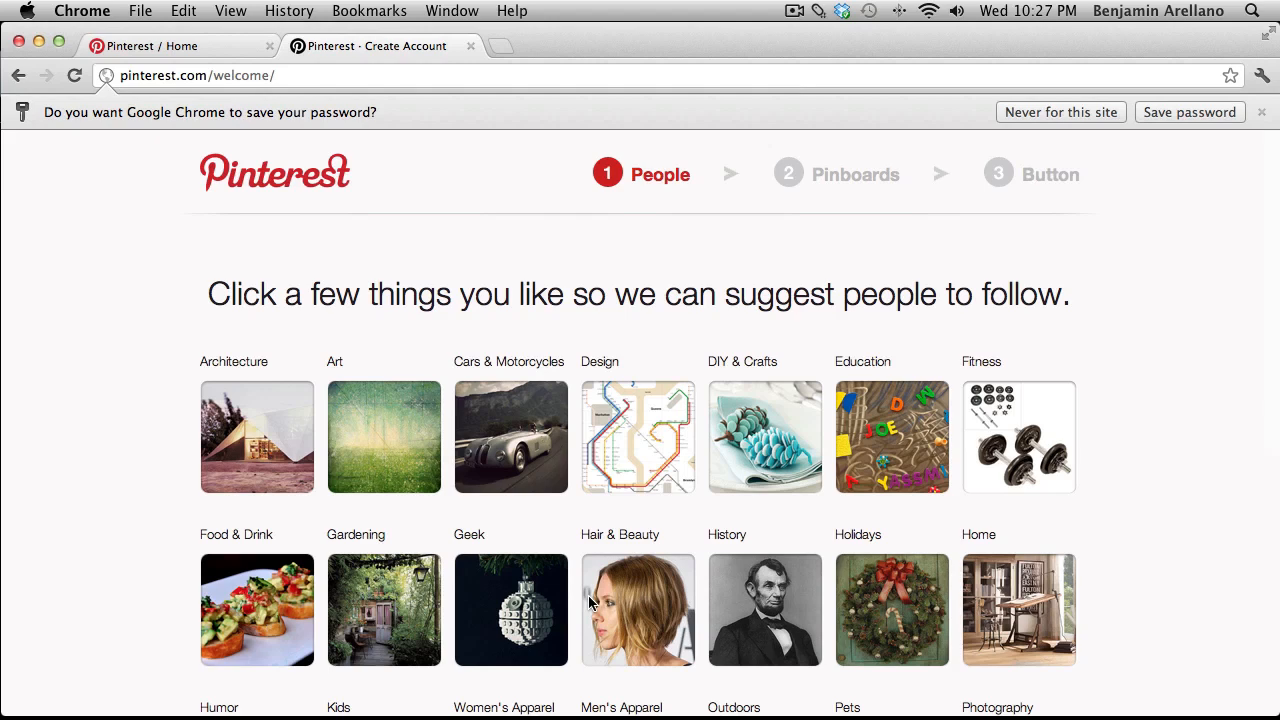
Pick Cars & Motorcycles, Food & Drink and Sports as interests.
scroll(588, 598, down, 5)
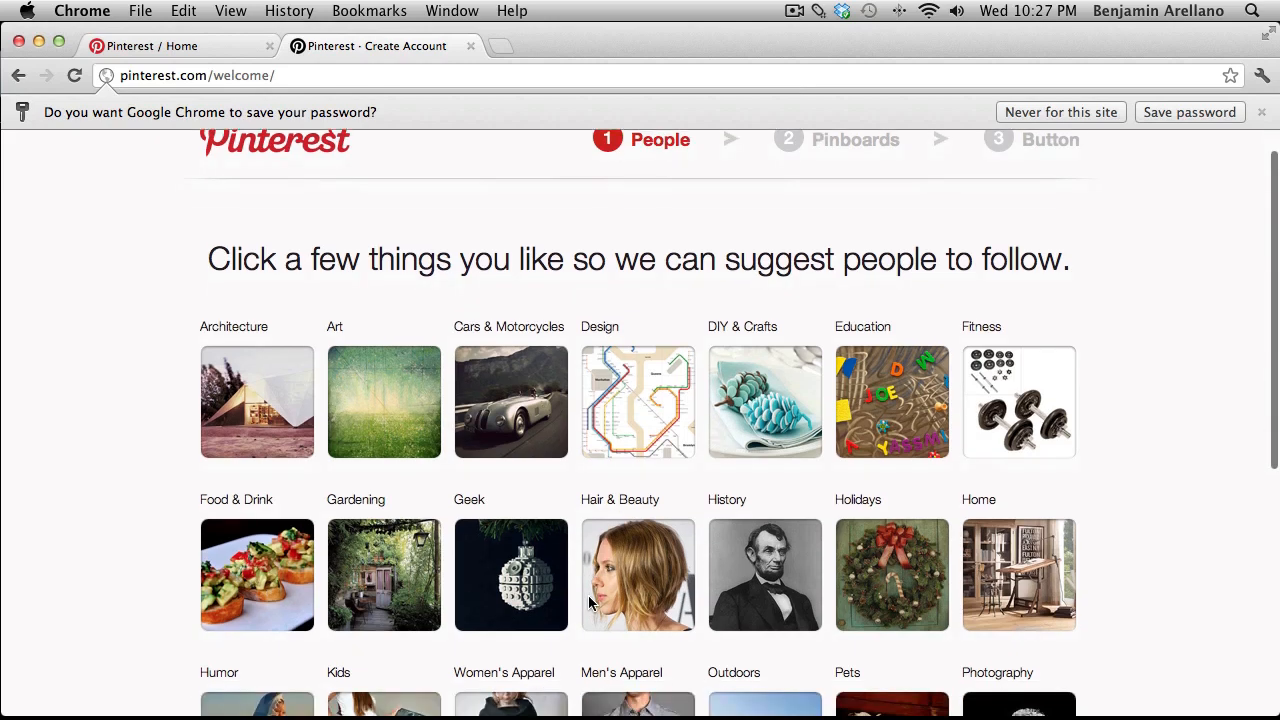
scroll(588, 600, down, 2)
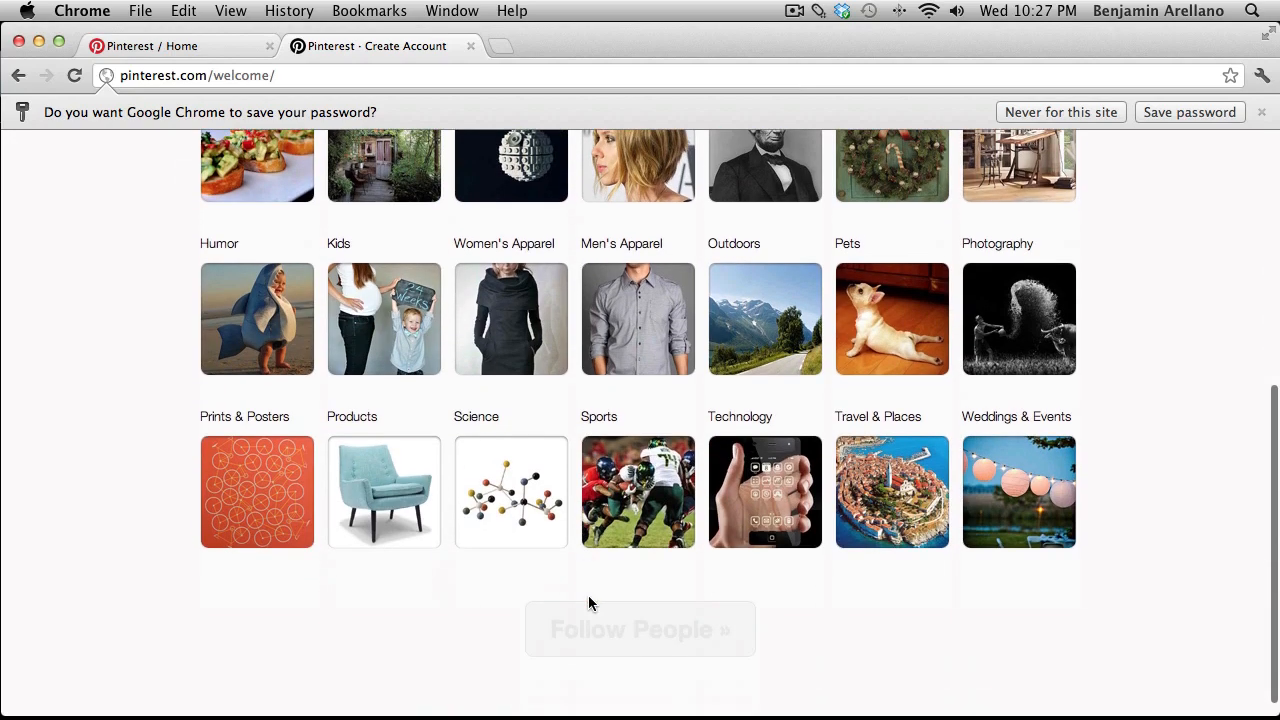
scroll(588, 600, up, 5)
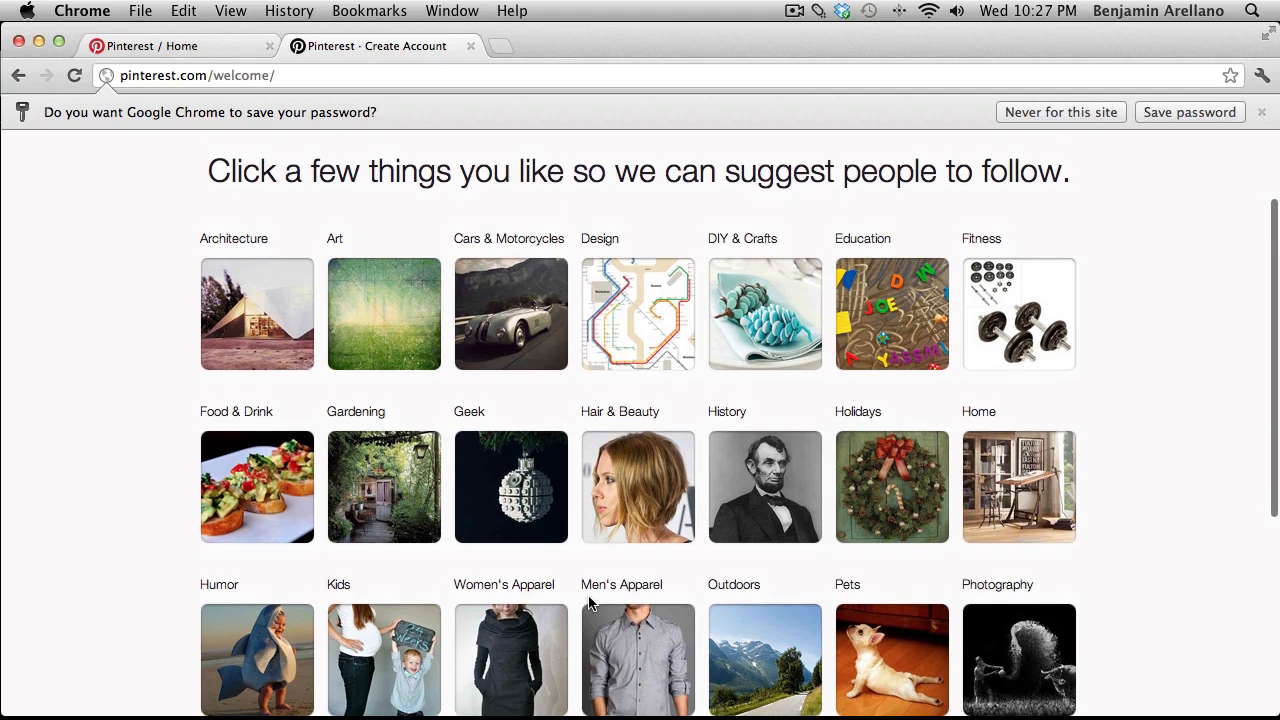
scroll(588, 601, down, 3)
scroll(588, 603, down, 2)
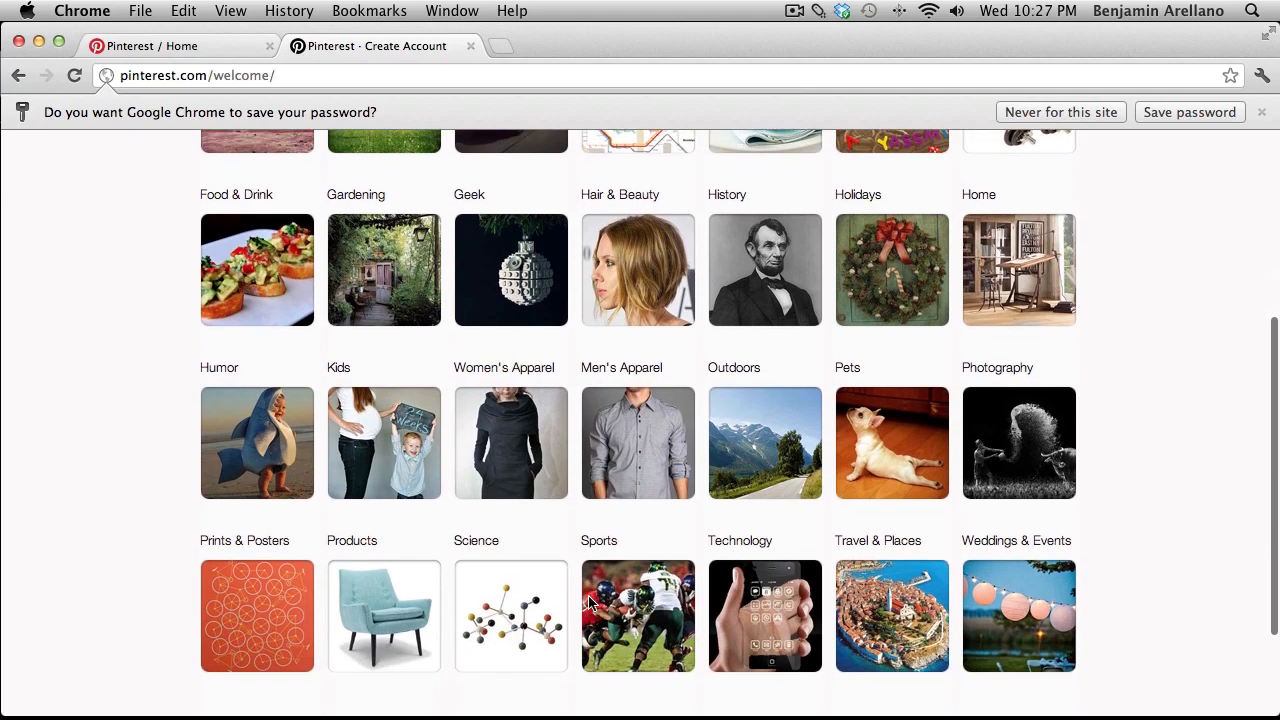
scroll(588, 603, up, 3)
scroll(588, 598, up, 2)
click(524, 405)
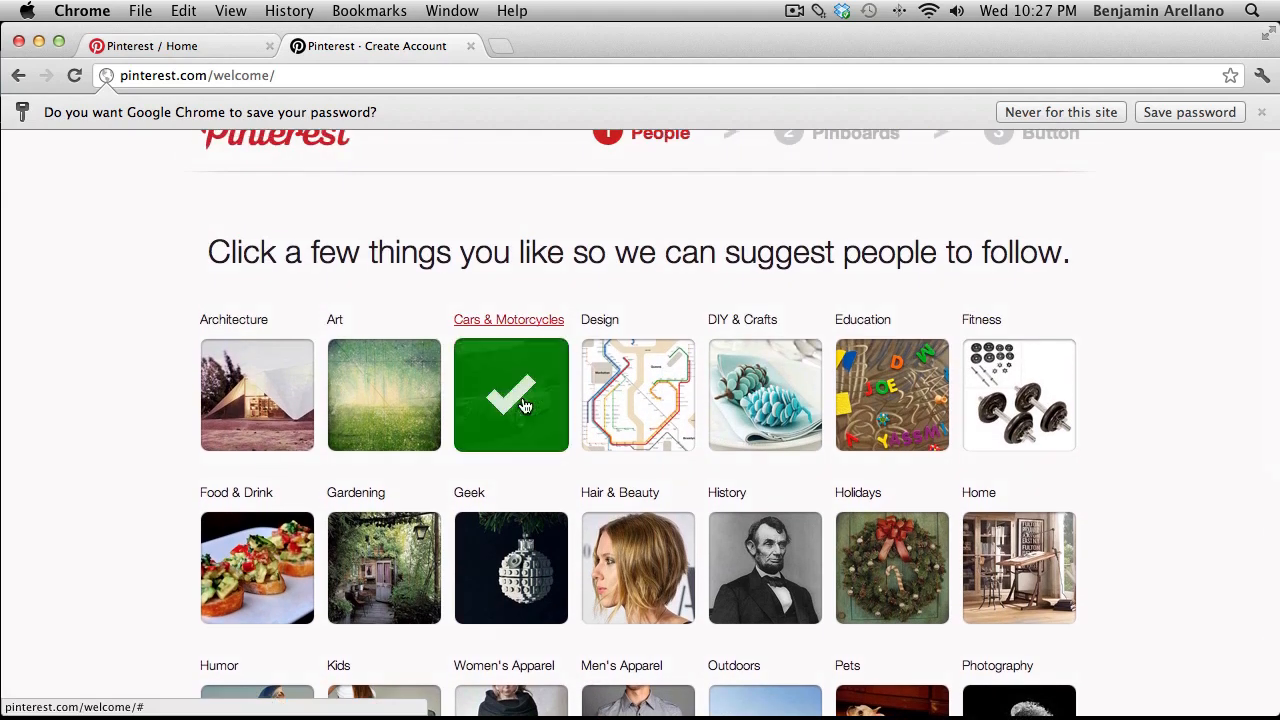
scroll(400, 420, down, 3)
click(257, 410)
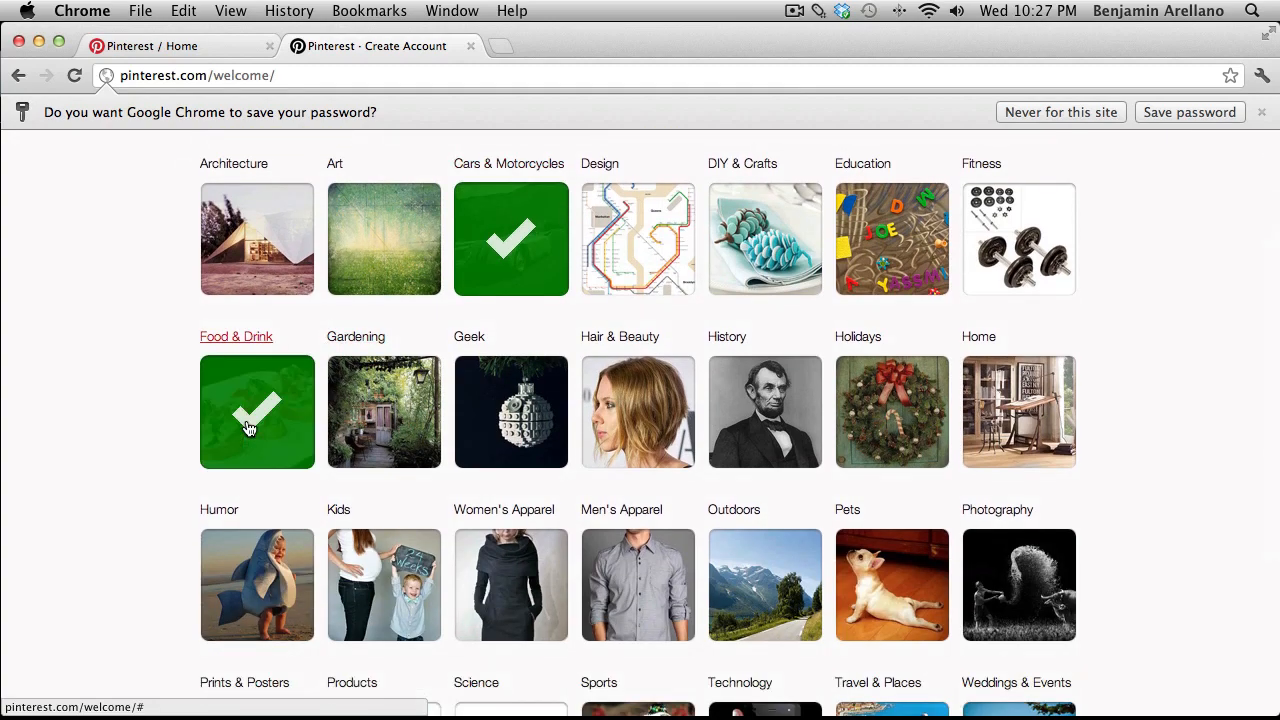
scroll(252, 425, down, 5)
click(613, 520)
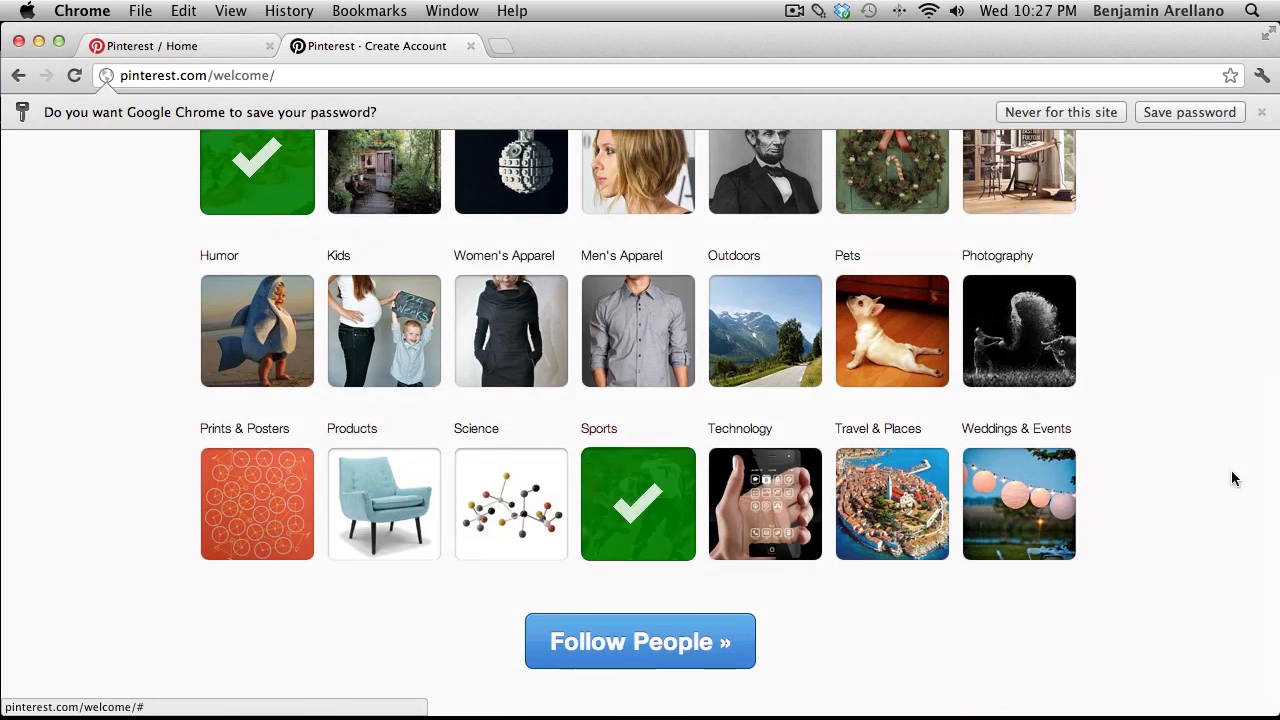
Add Fitness as an interest and follow the suggested people.
scroll(1152, 430, up, 3)
scroll(1152, 428, up, 1)
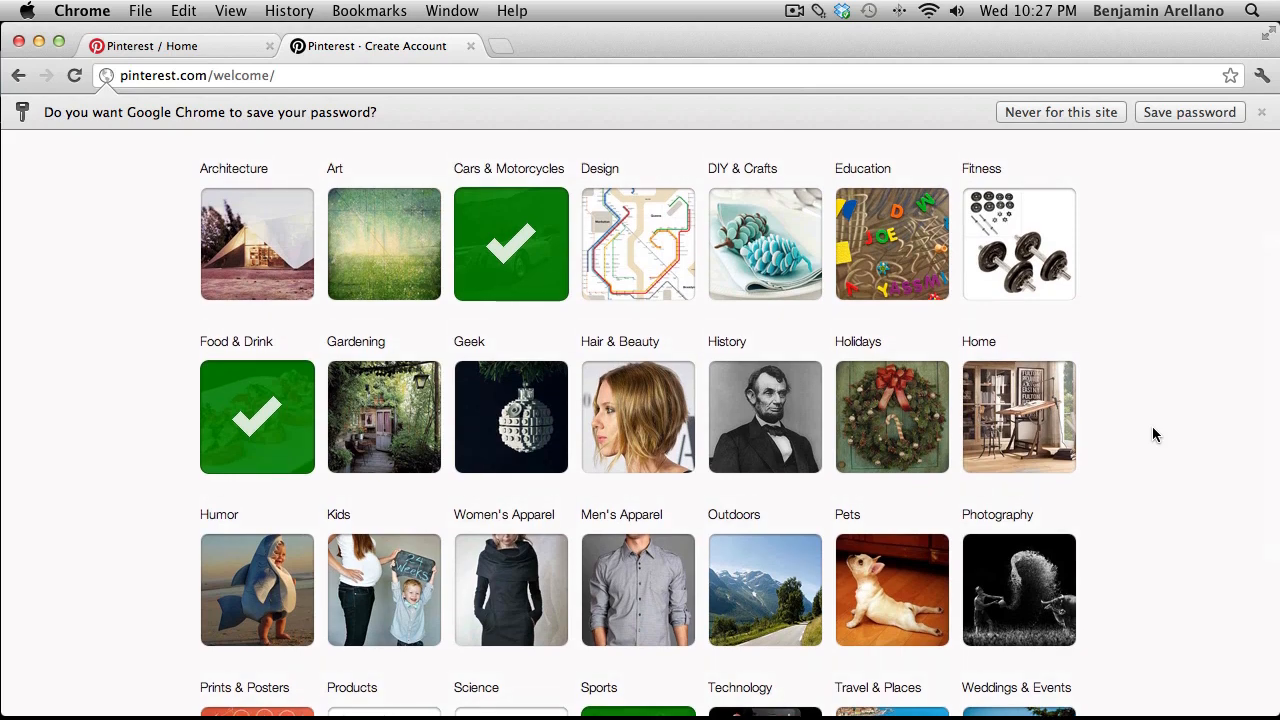
click(1010, 277)
scroll(922, 335, up, 3)
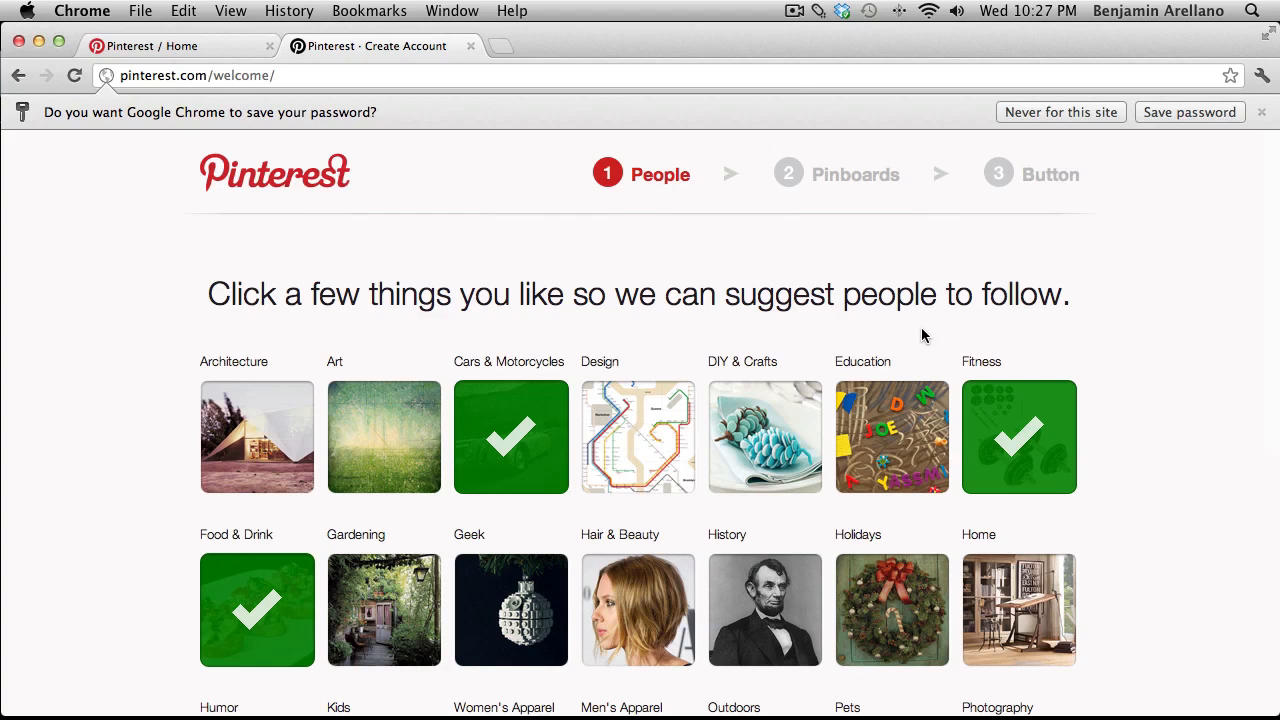
scroll(649, 620, down, 8)
click(649, 618)
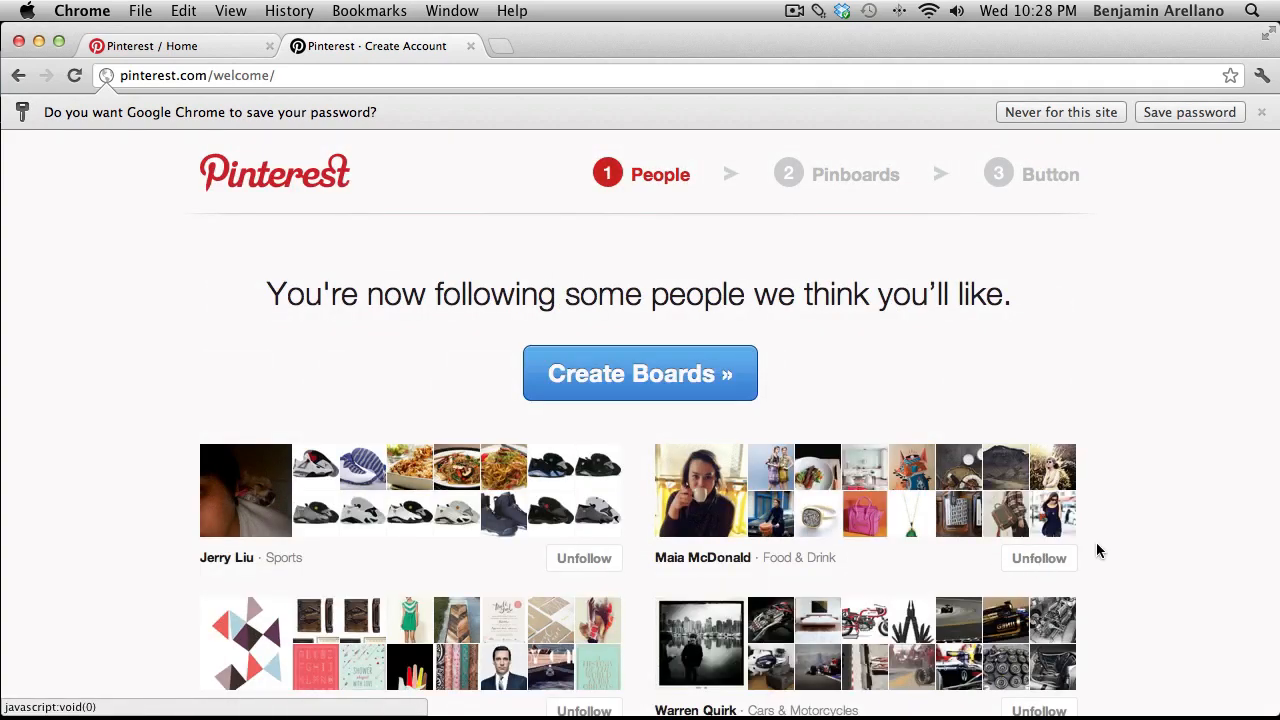
Review the list of newly followed people, then continue to Create Boards.
scroll(1148, 545, down, 1)
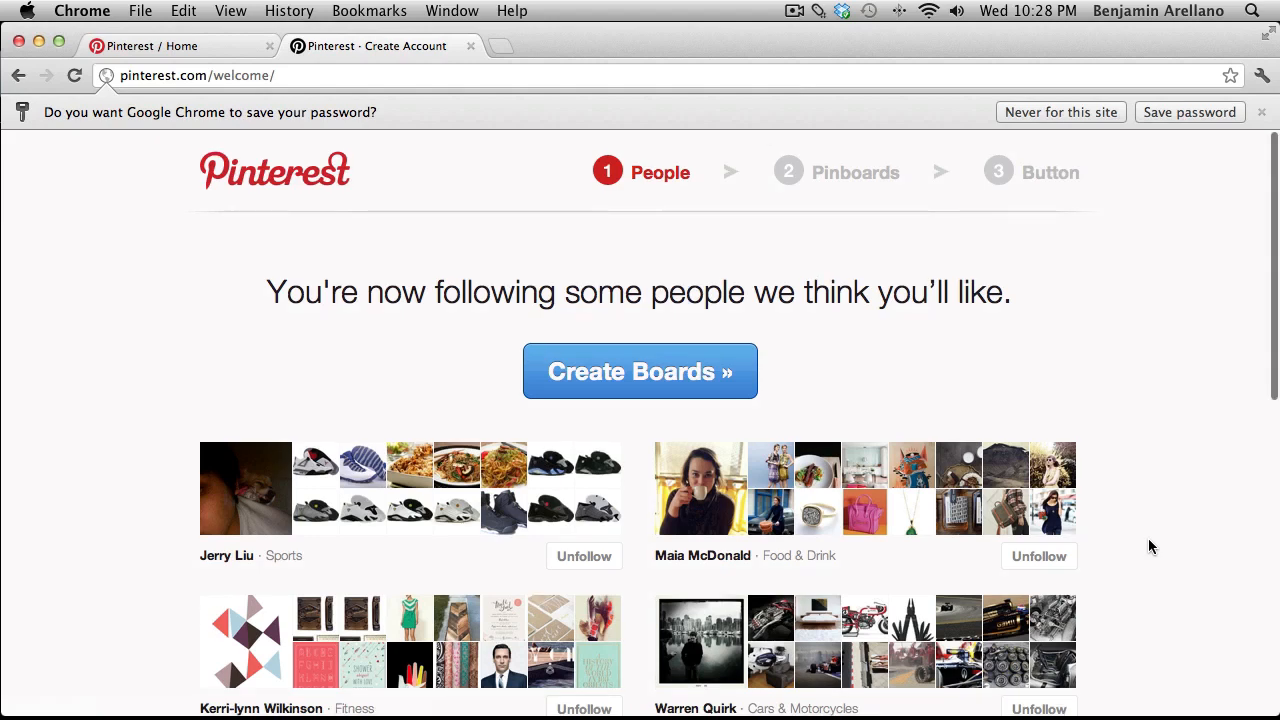
scroll(1149, 545, down, 3)
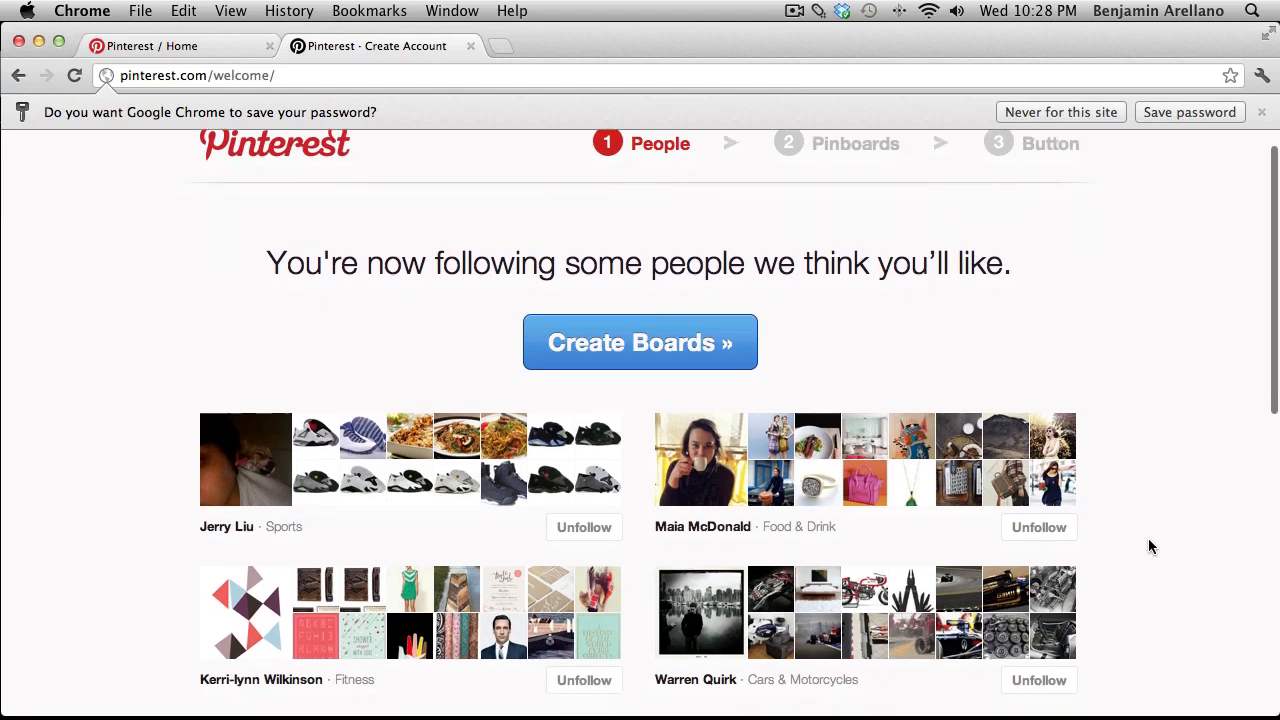
scroll(1149, 545, down, 5)
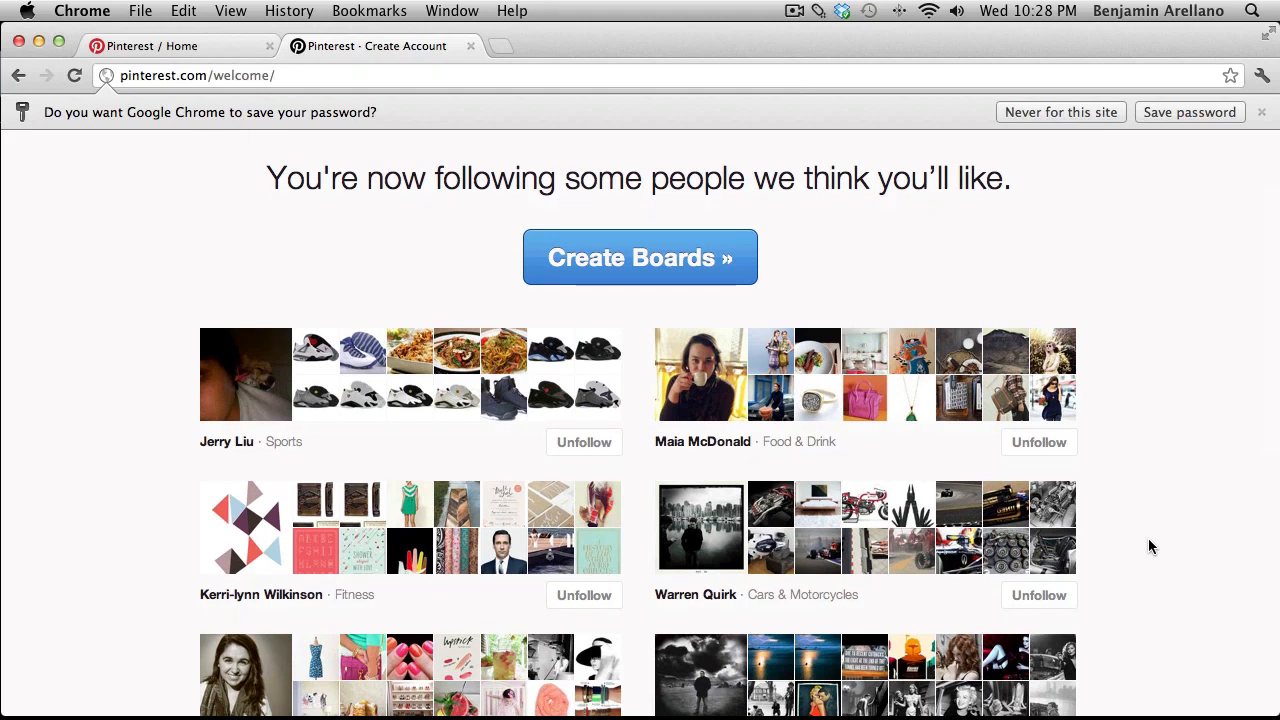
scroll(1148, 545, down, 5)
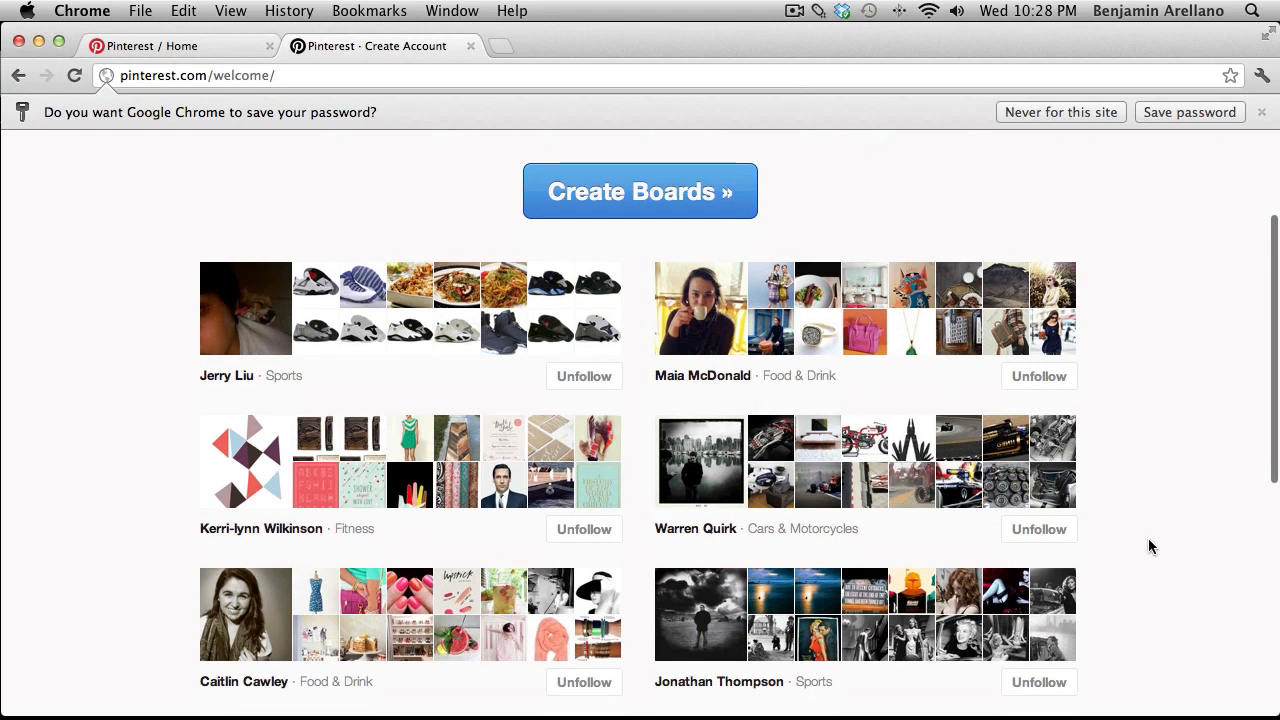
scroll(1148, 545, down, 5)
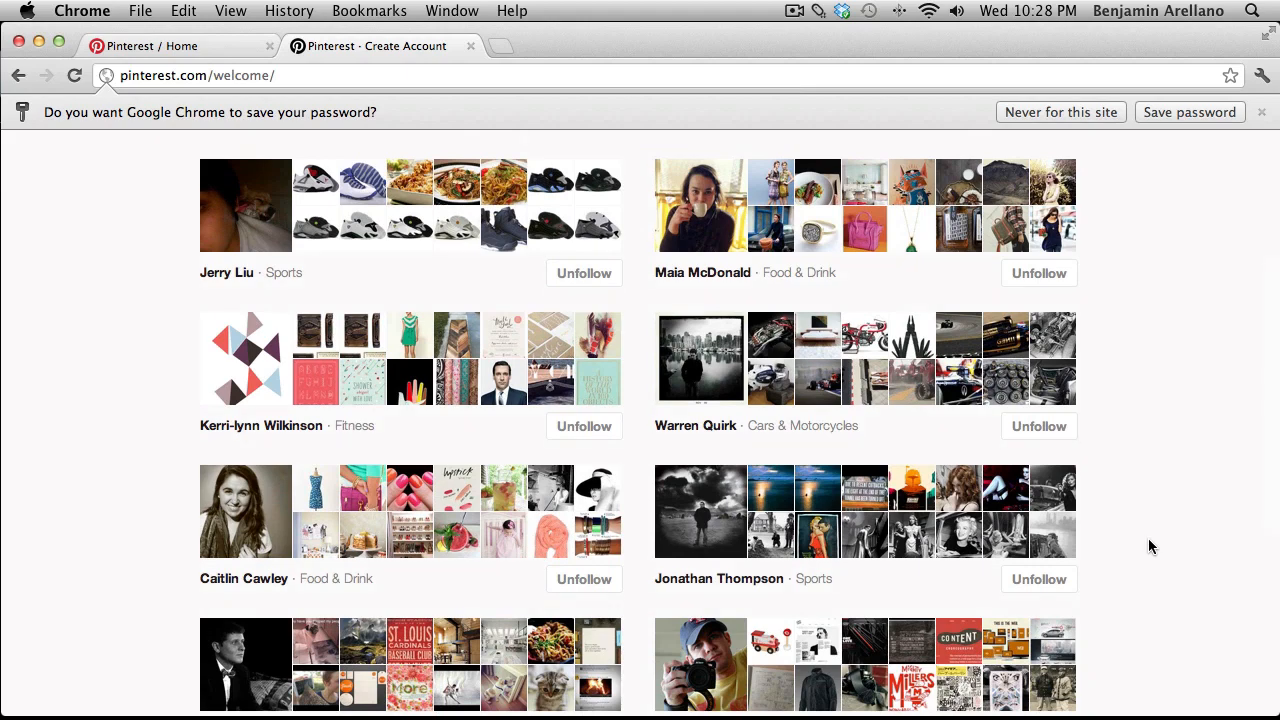
scroll(1148, 545, down, 5)
scroll(1148, 545, down, 5)
scroll(1148, 545, down, 5)
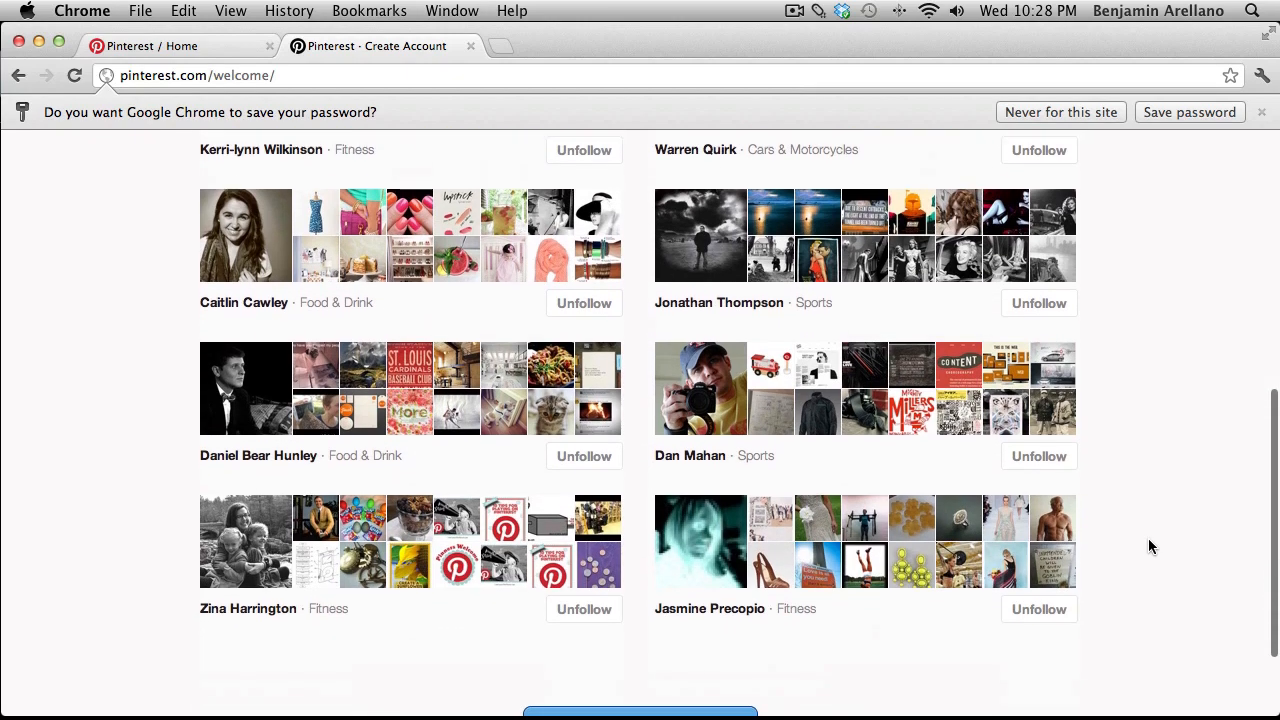
scroll(1148, 545, up, 10)
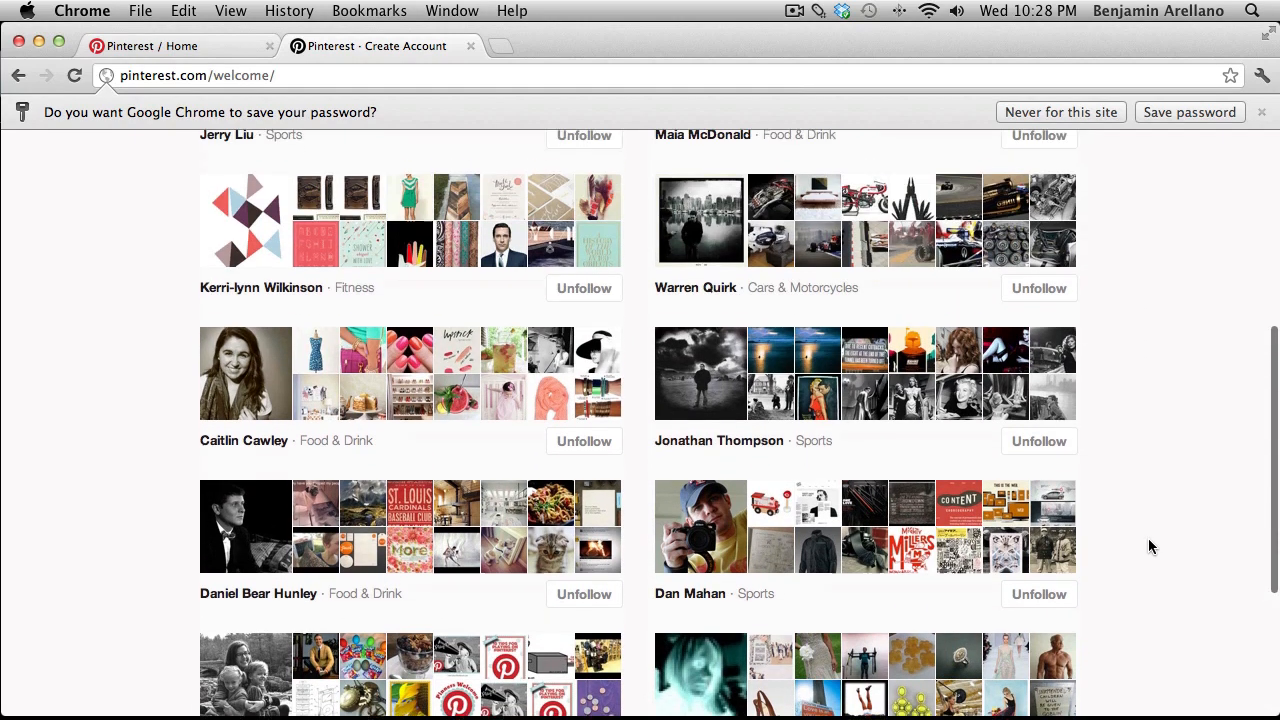
scroll(1148, 545, up, 10)
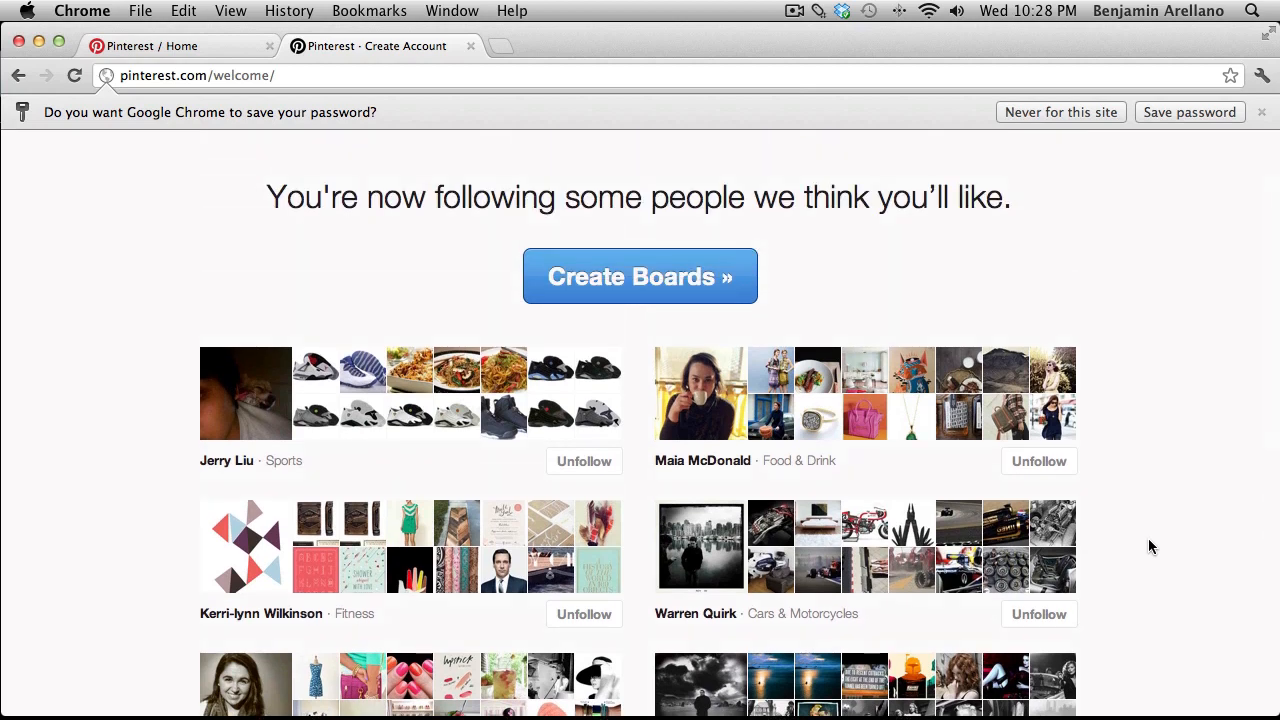
scroll(1146, 490, up, 3)
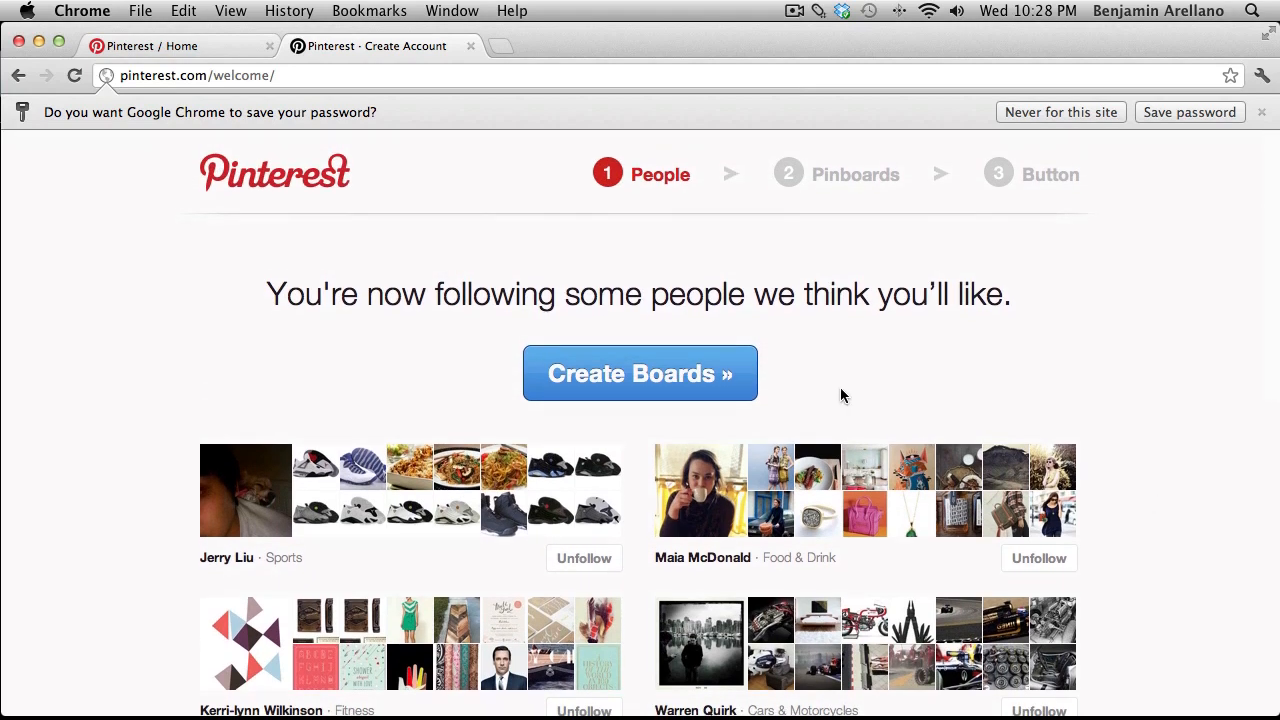
click(594, 378)
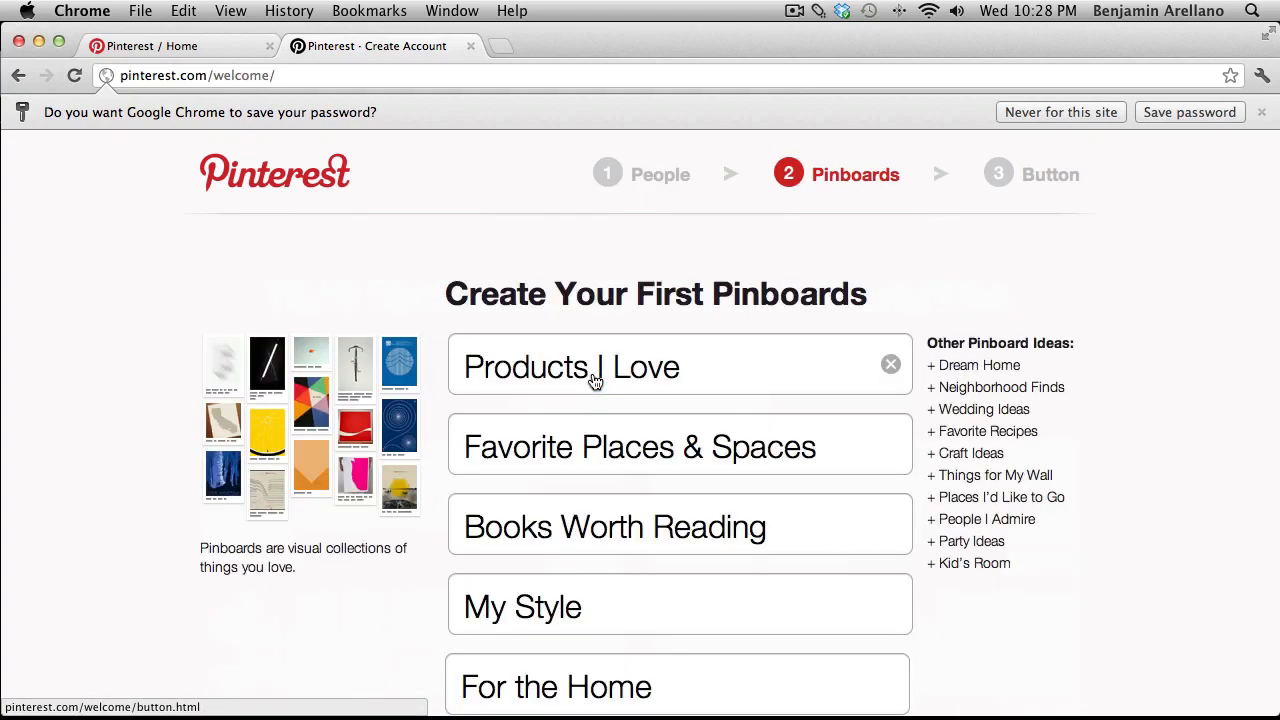
Rename the first three suggested boards to Favorite Books, Favorite Foods and Favorite Cars.
scroll(733, 408, down, 3)
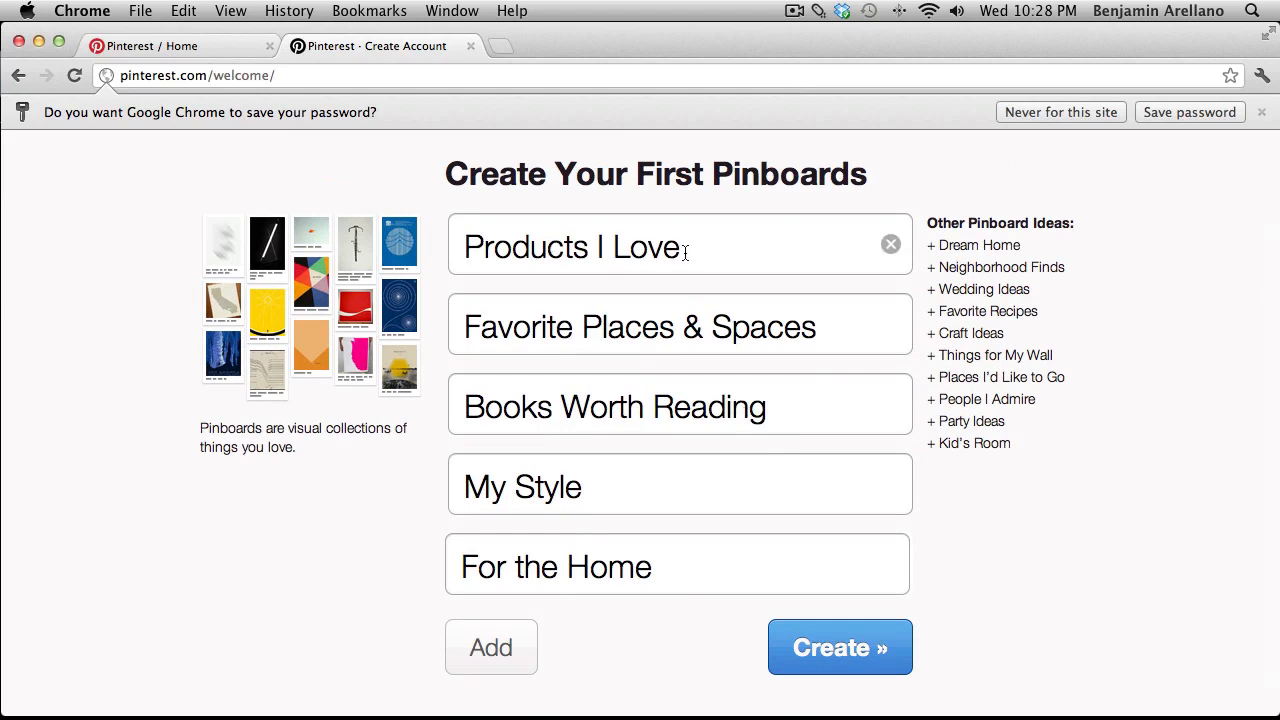
drag(717, 246, 434, 240)
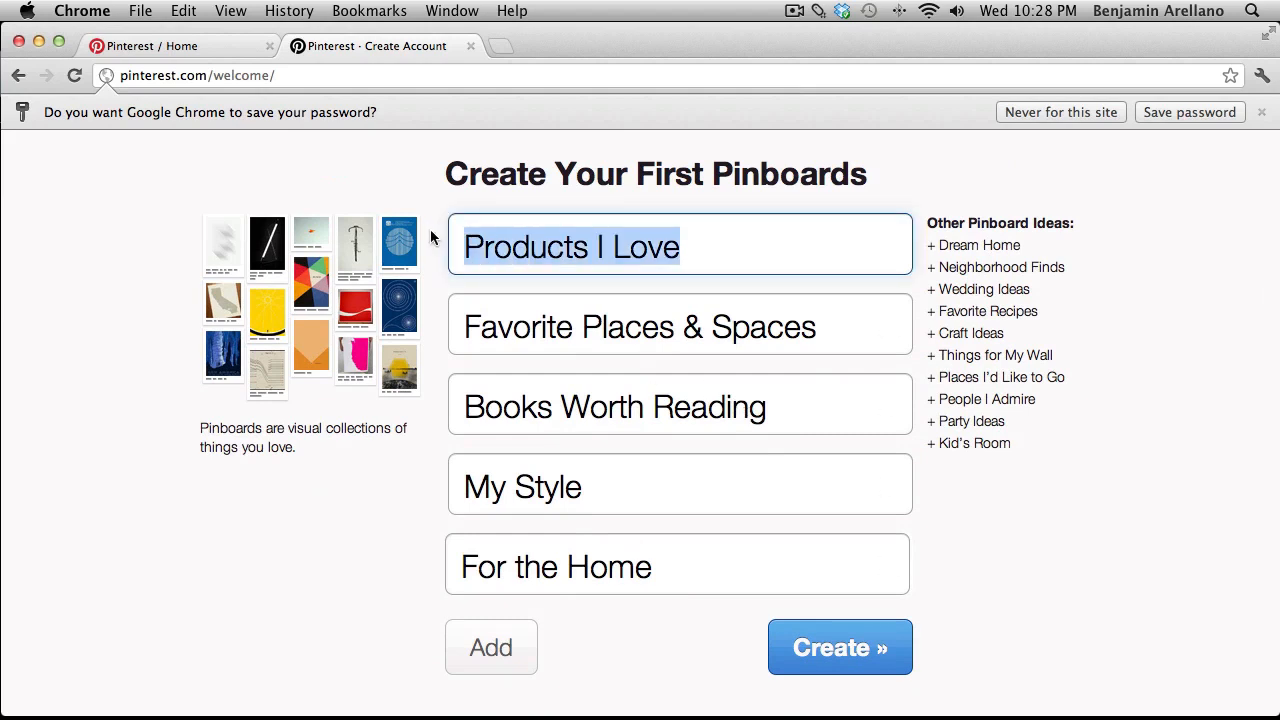
key(BackSpace)
text(Favorite Books)
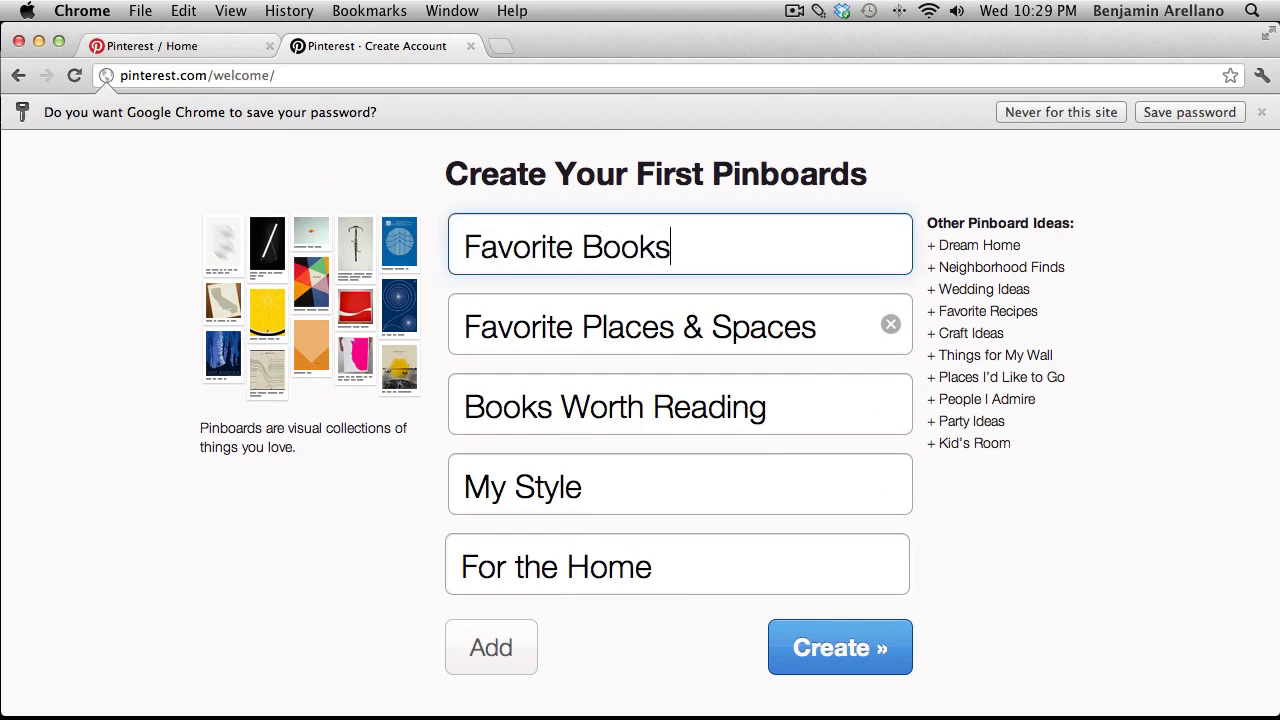
key(Tab)
text(Favorite Foods)
key(Tab)
text(Favorite Cars)
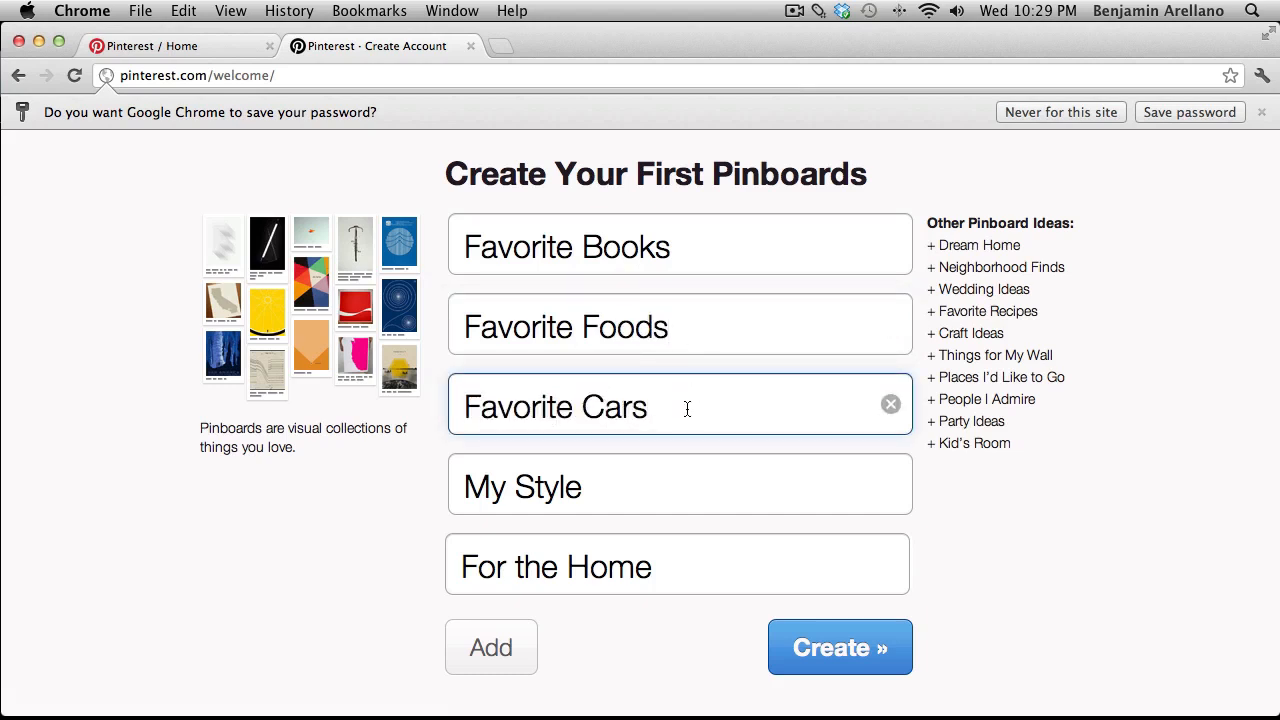
Create the five boards and skip the Pin It button step with Start Pinning!
scroll(526, 559, down, 1)
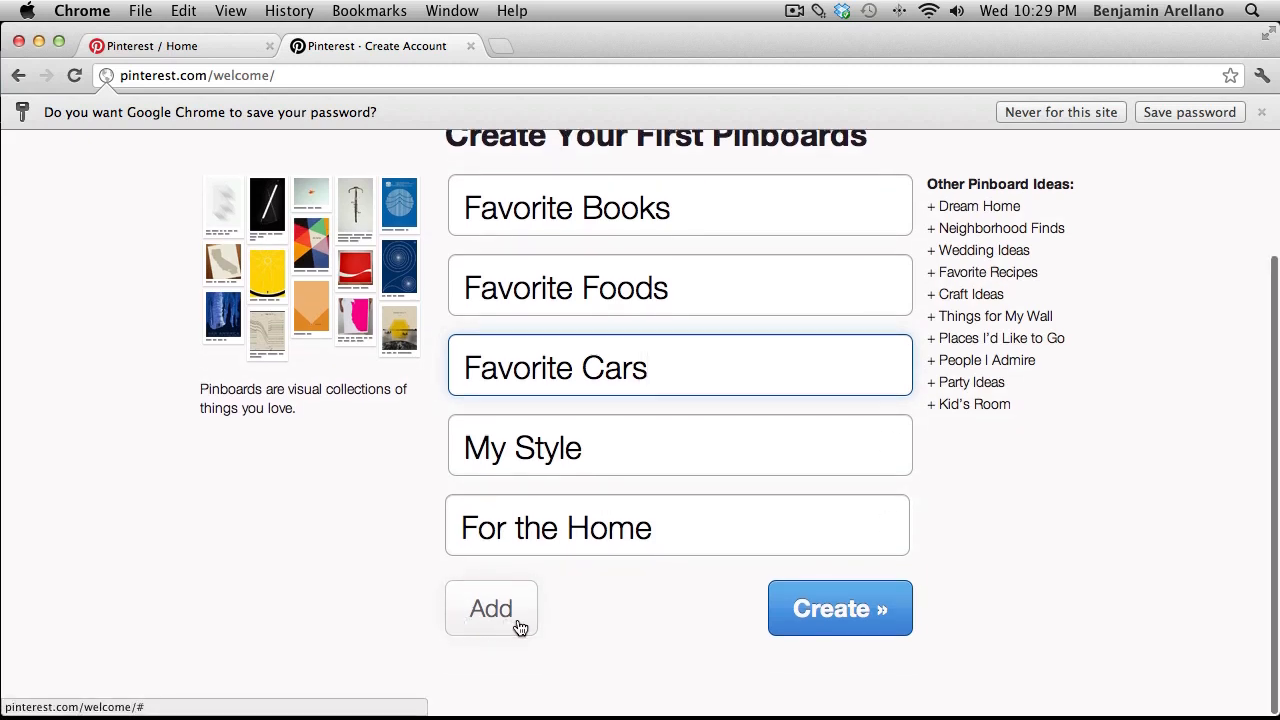
scroll(680, 586, up, 2)
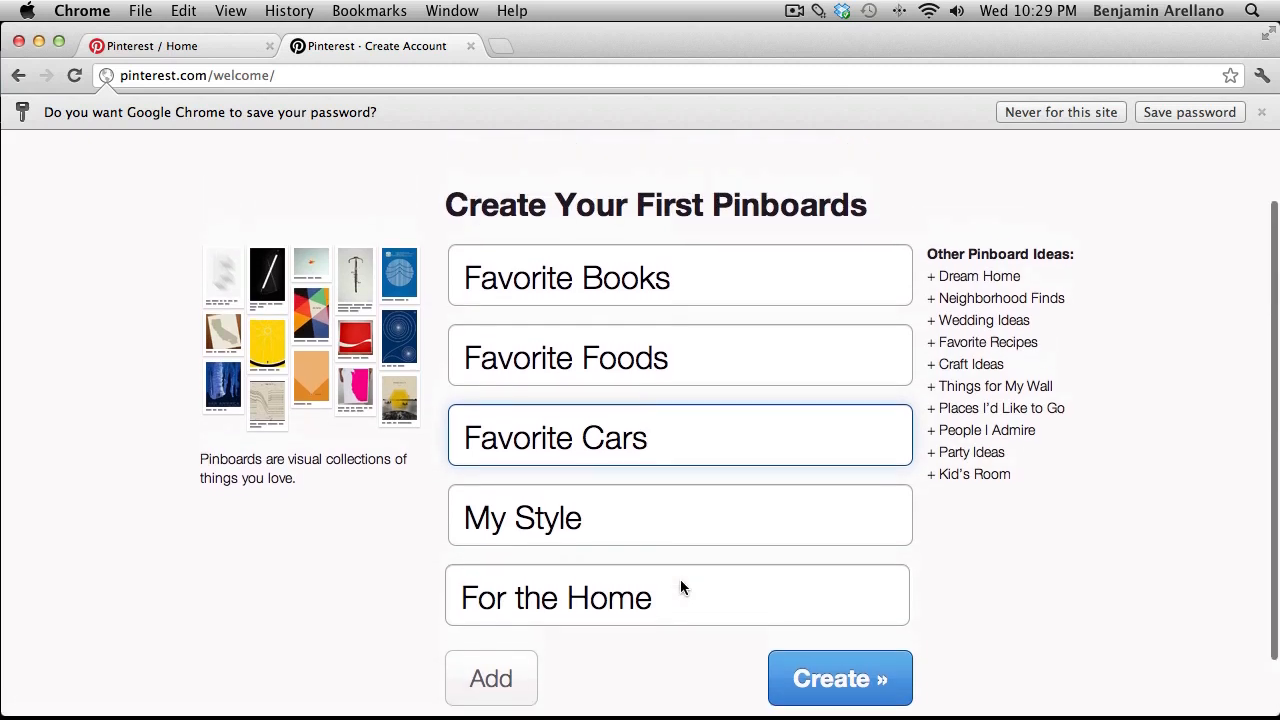
scroll(742, 587, down, 1)
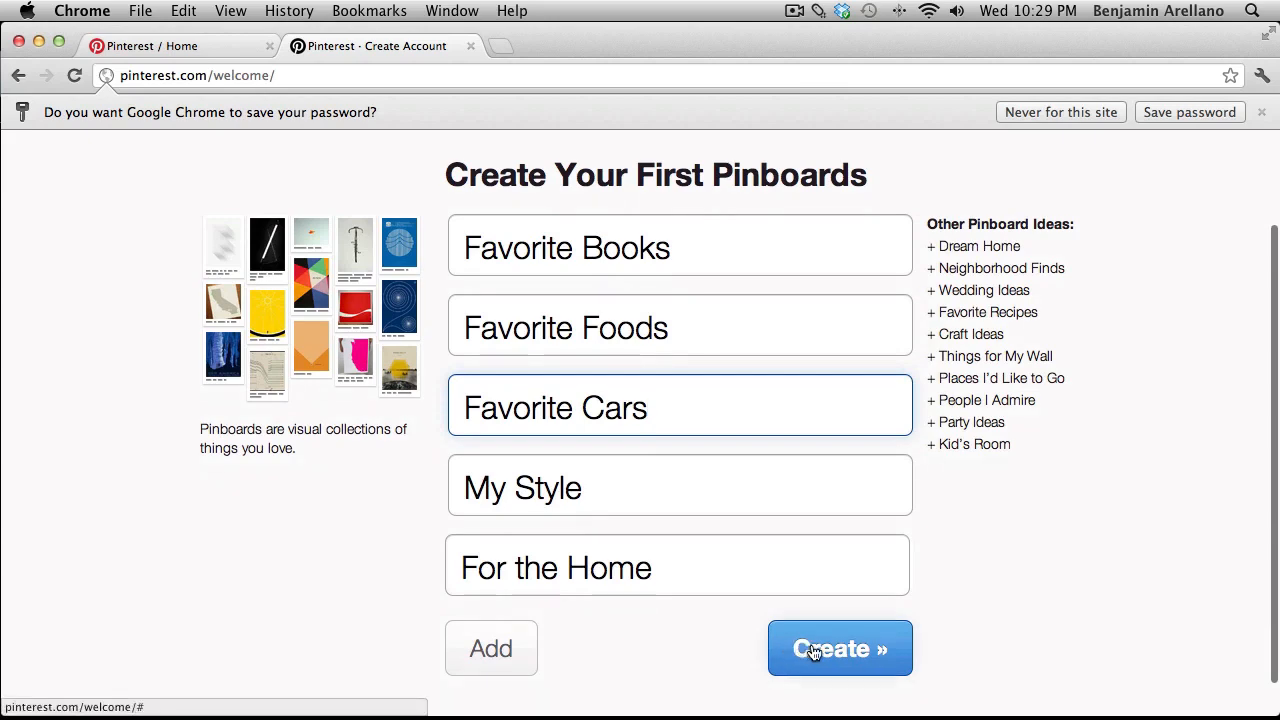
click(813, 651)
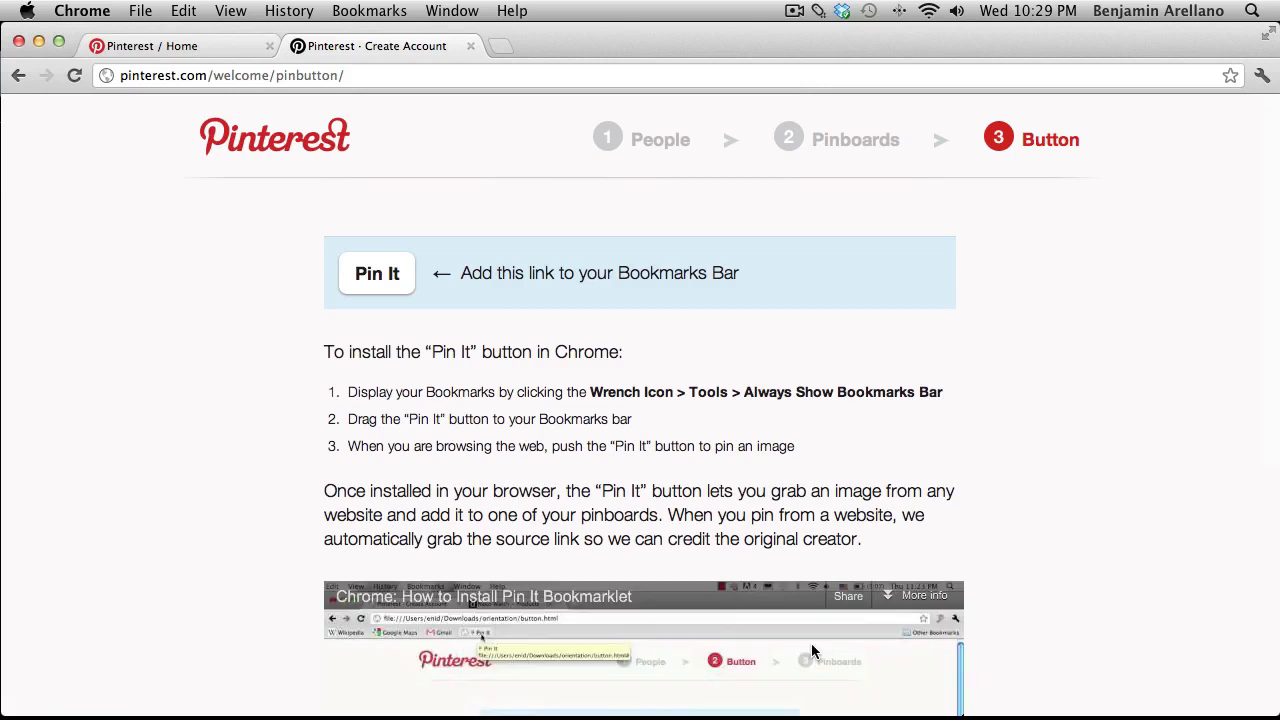
scroll(811, 643, down, 10)
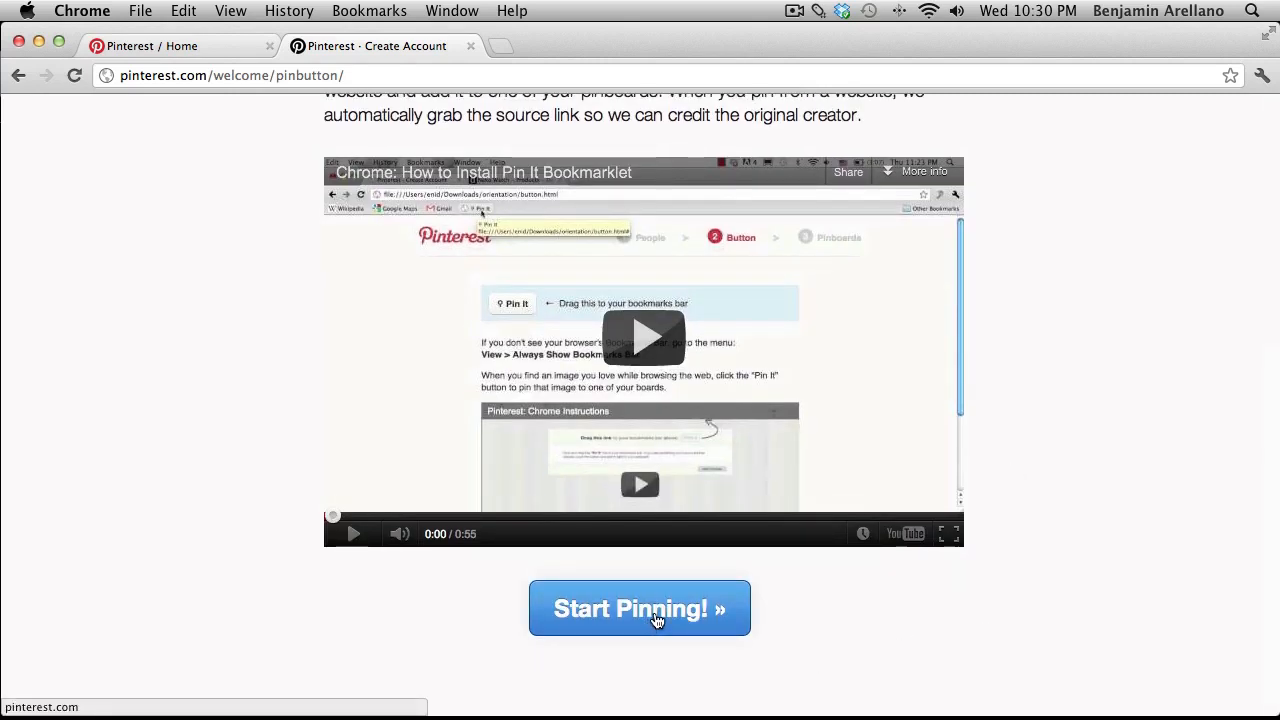
click(656, 620)
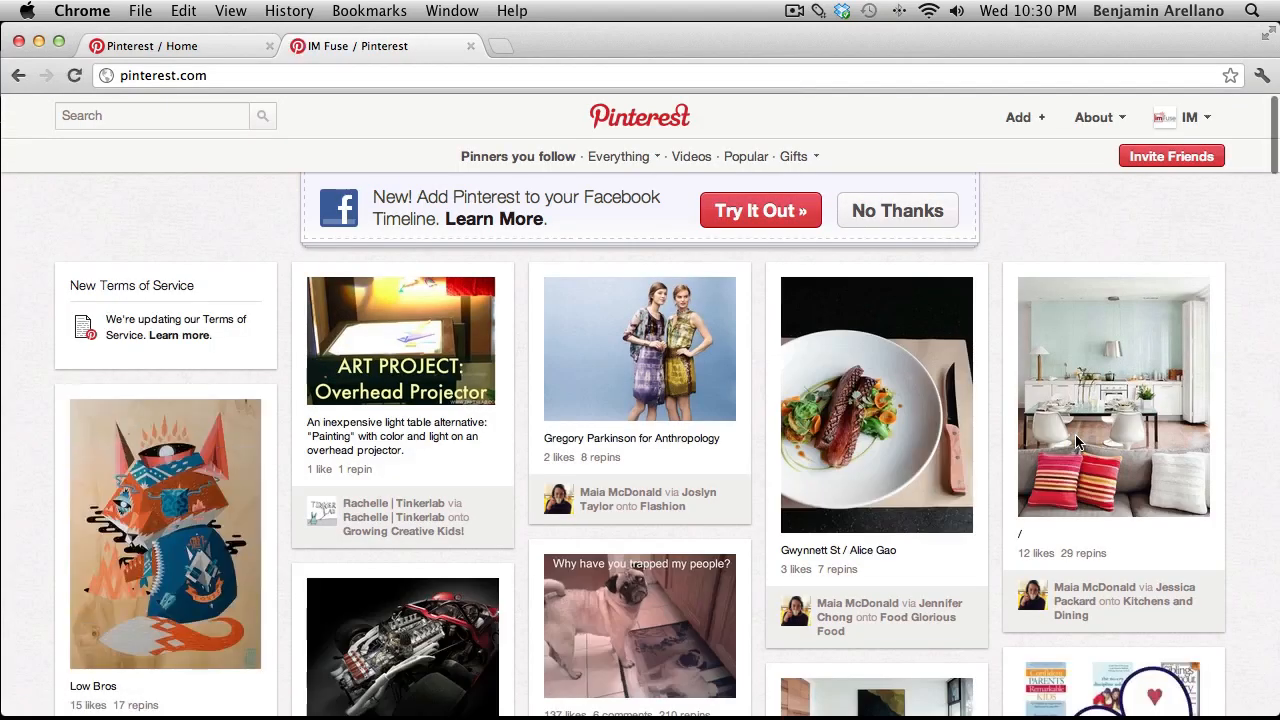
Decline the Add to Facebook Timeline banner with No Thanks.
drag(772, 149, 810, 165)
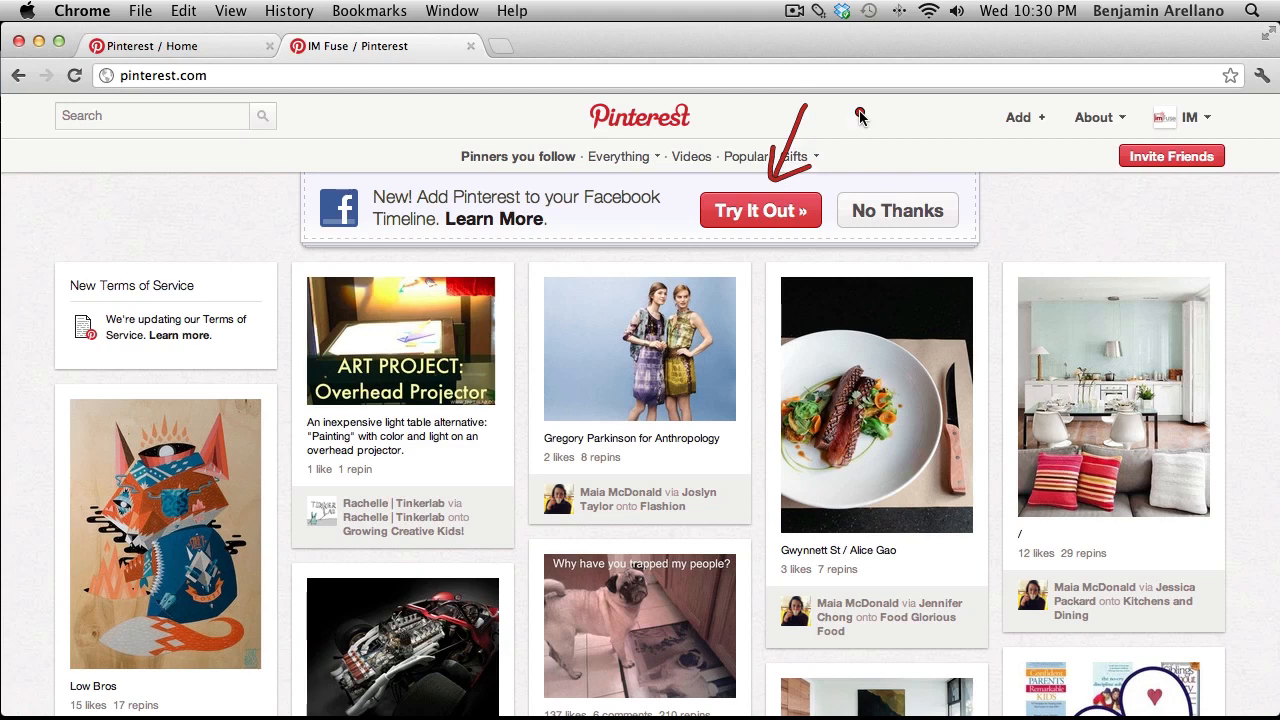
click(898, 226)
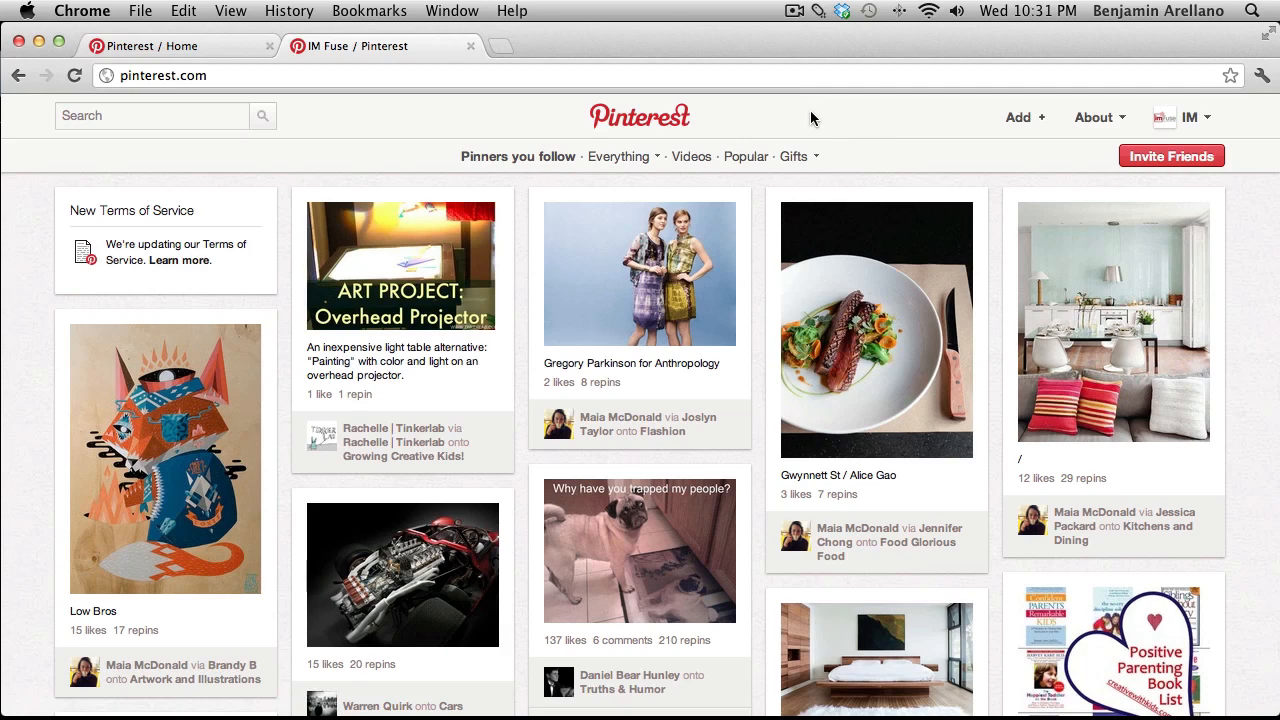
Choose Boards from the account menu to view the five empty boards.
mouse_move(1185, 117)
click(1126, 216)
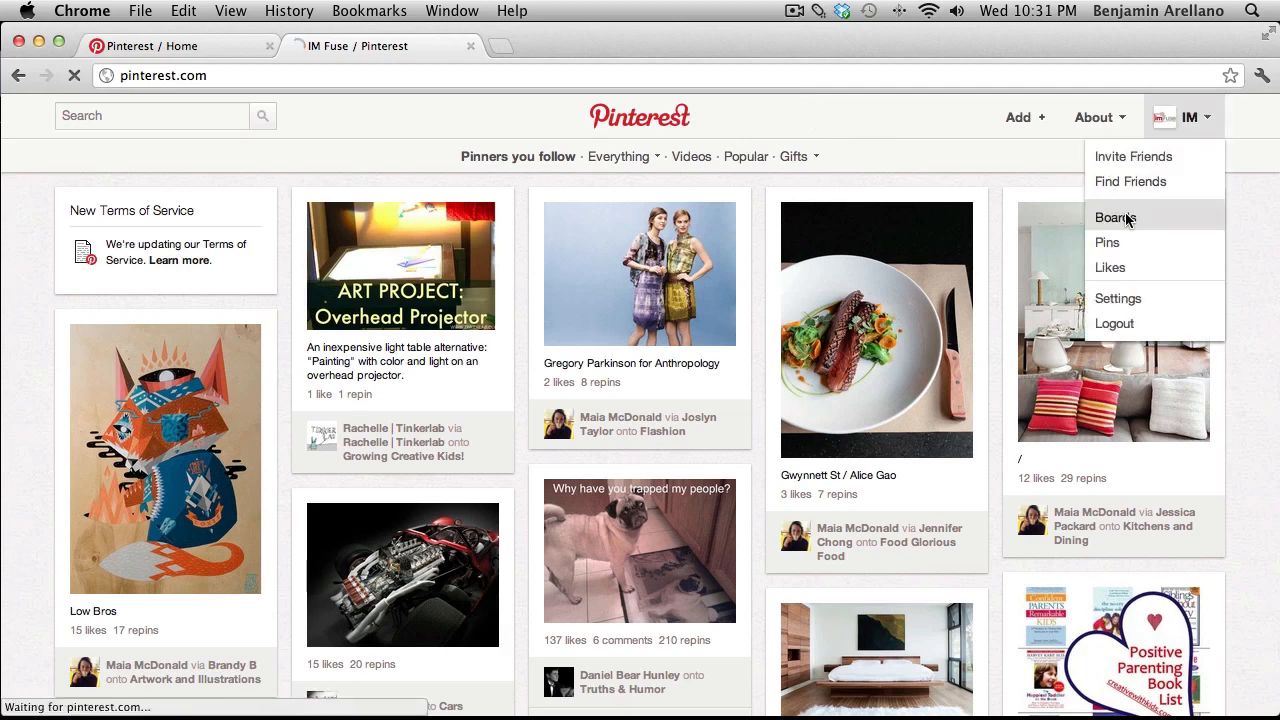
scroll(1169, 246, down, 3)
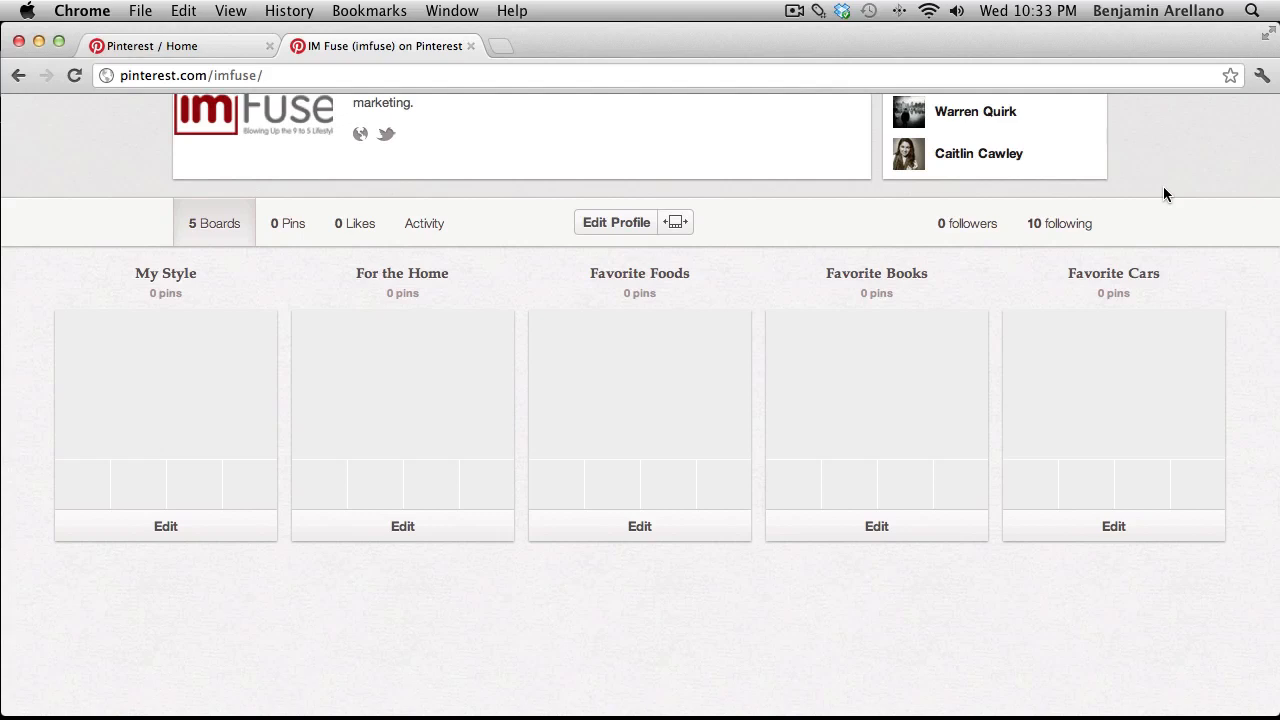
Describe Favorite Foods as 'This is my favorite foods of all time. #Pizza #hamburgers'.
click(649, 530)
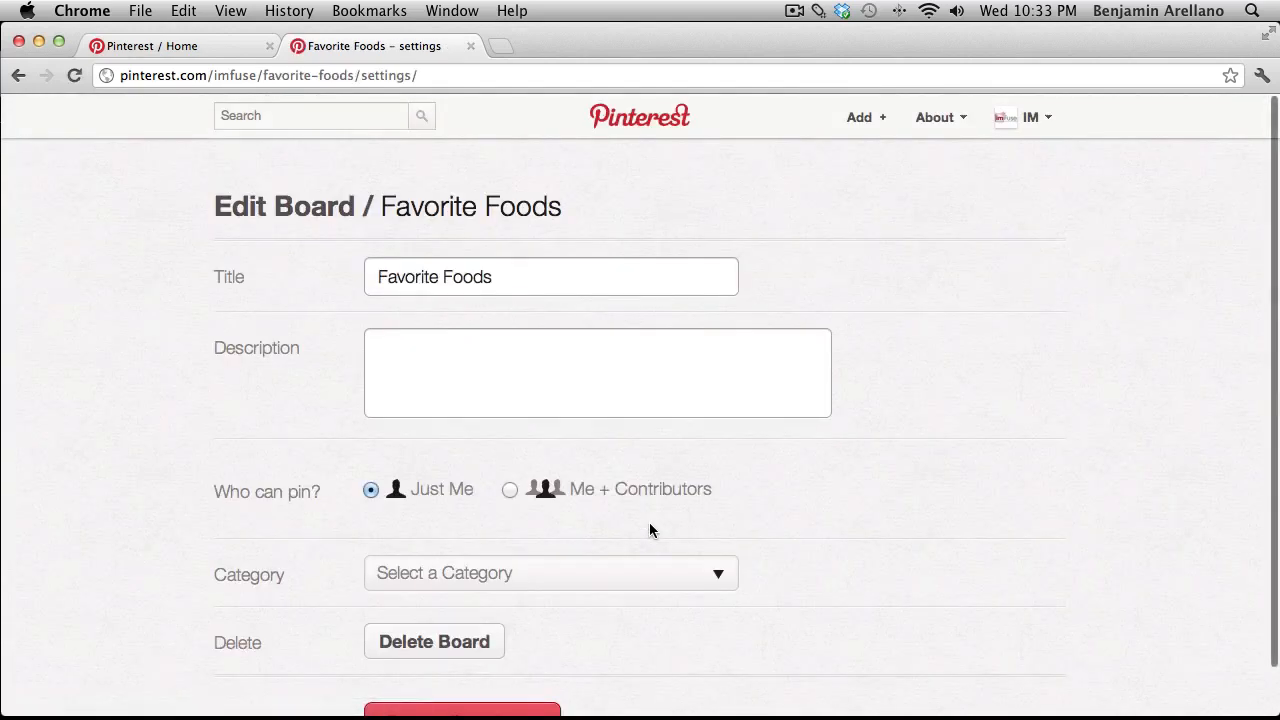
scroll(527, 369, down, 1)
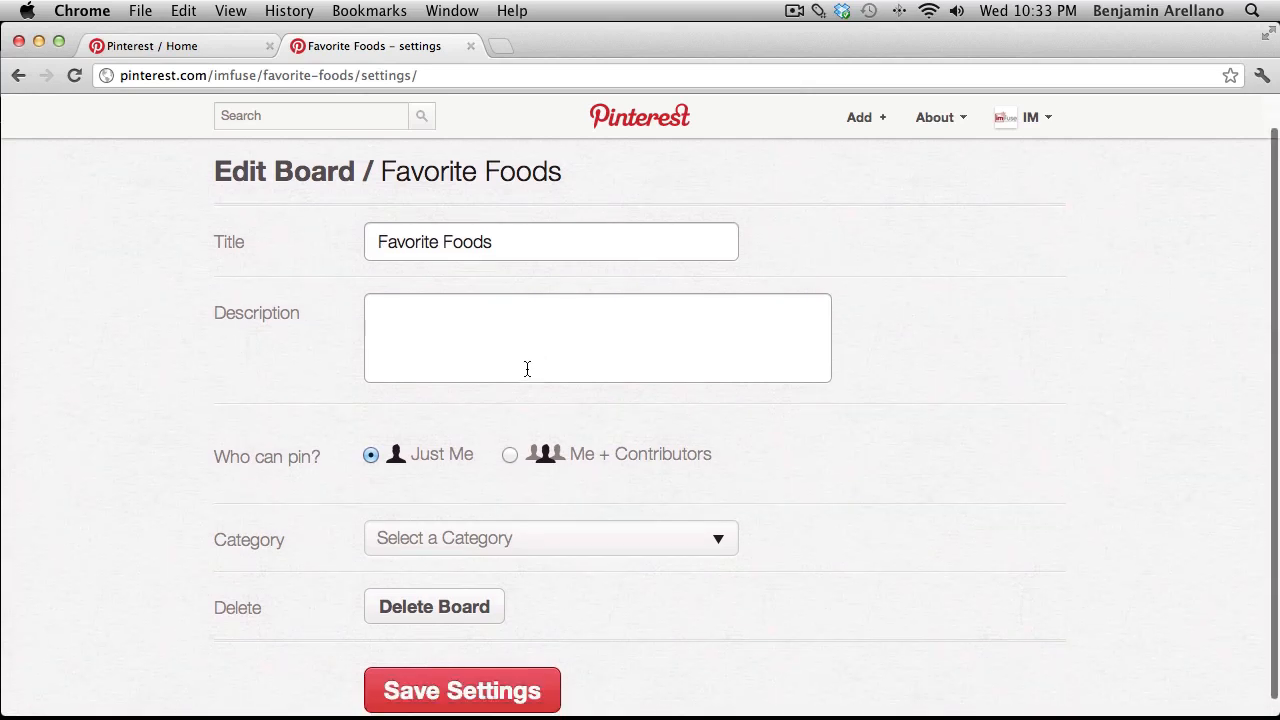
scroll(527, 369, down, 1)
click(398, 288)
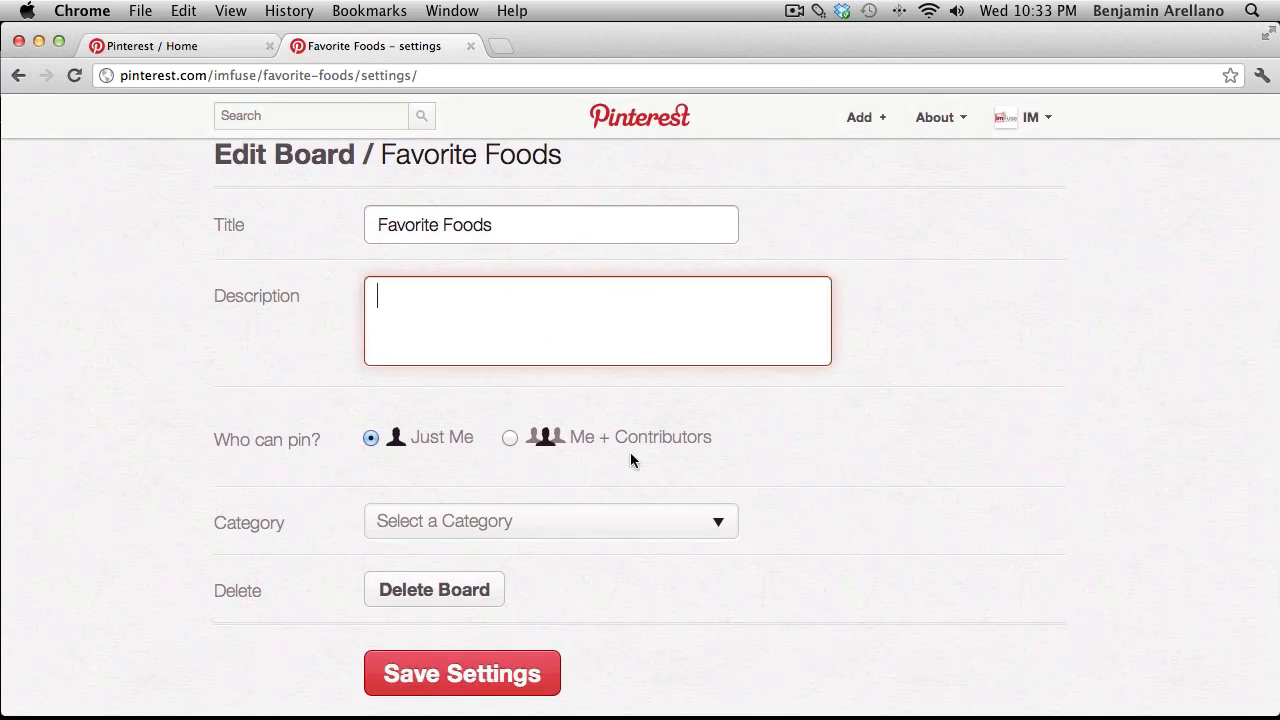
text(This is my favorite foods of all time. #)
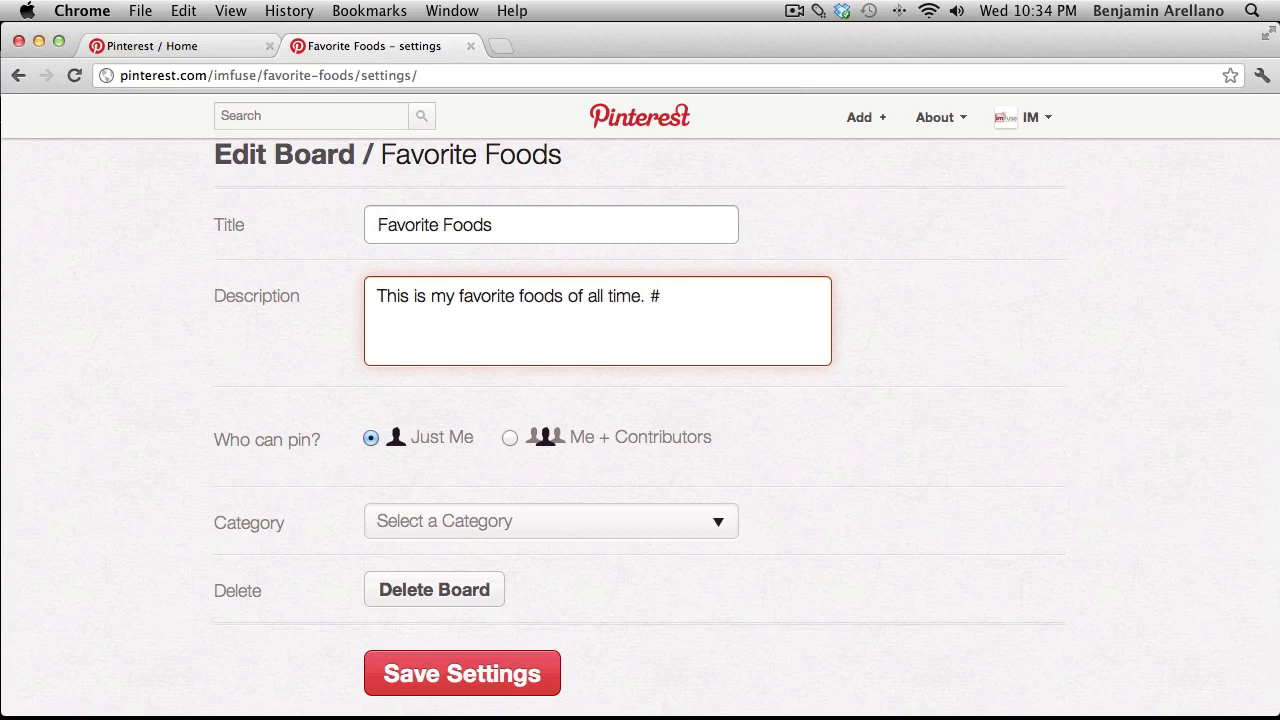
text(Pizza #hamburgers)
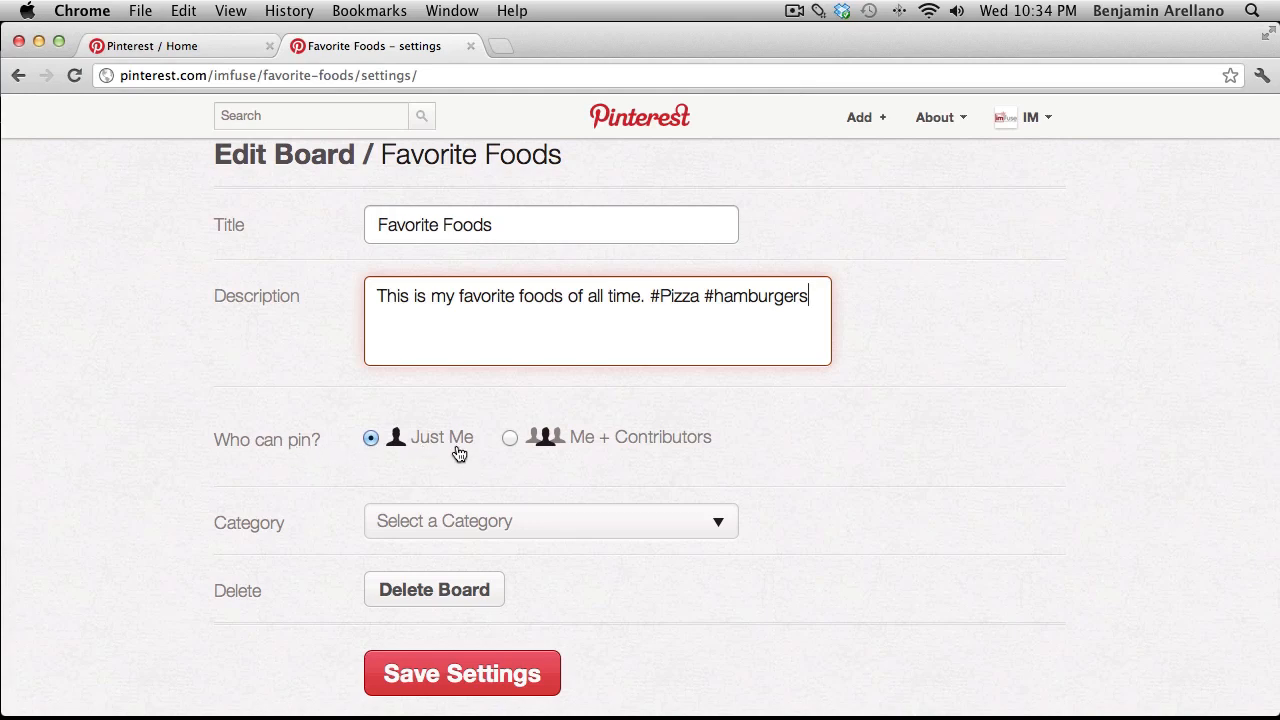
Keep pinning limited to just me, set category to Food & Drink, and save settings.
click(511, 439)
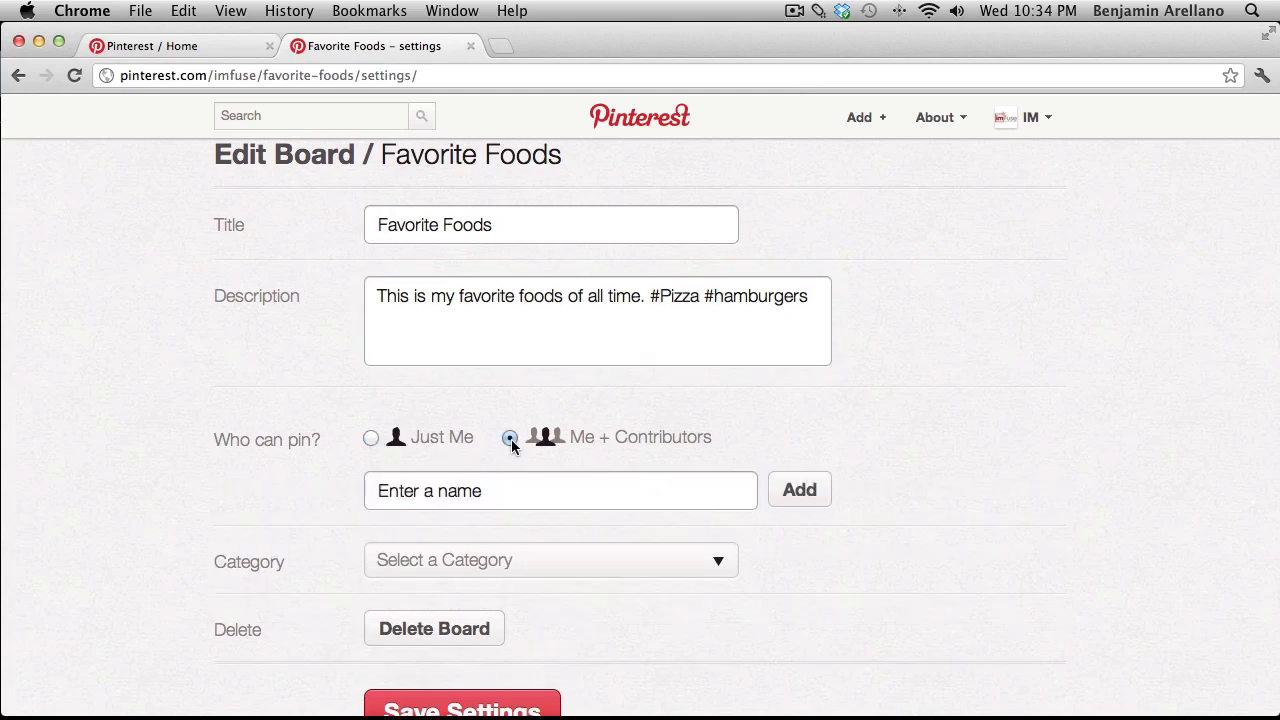
click(370, 438)
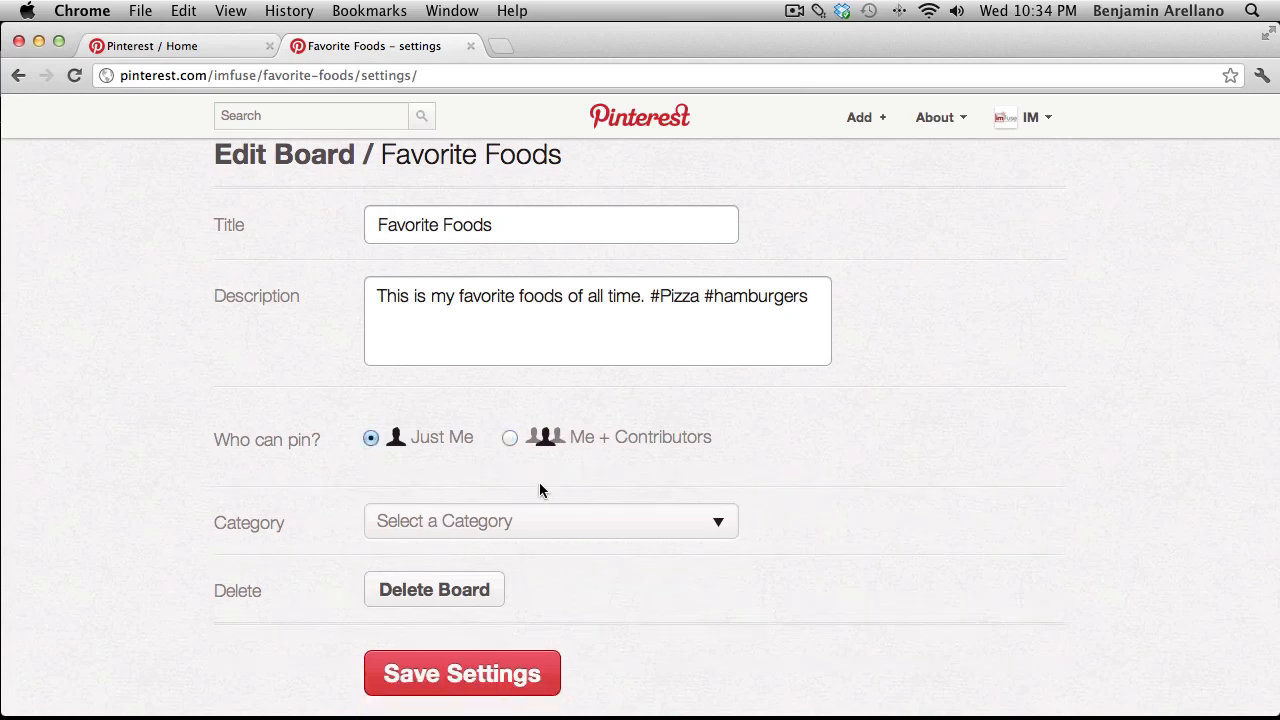
click(566, 522)
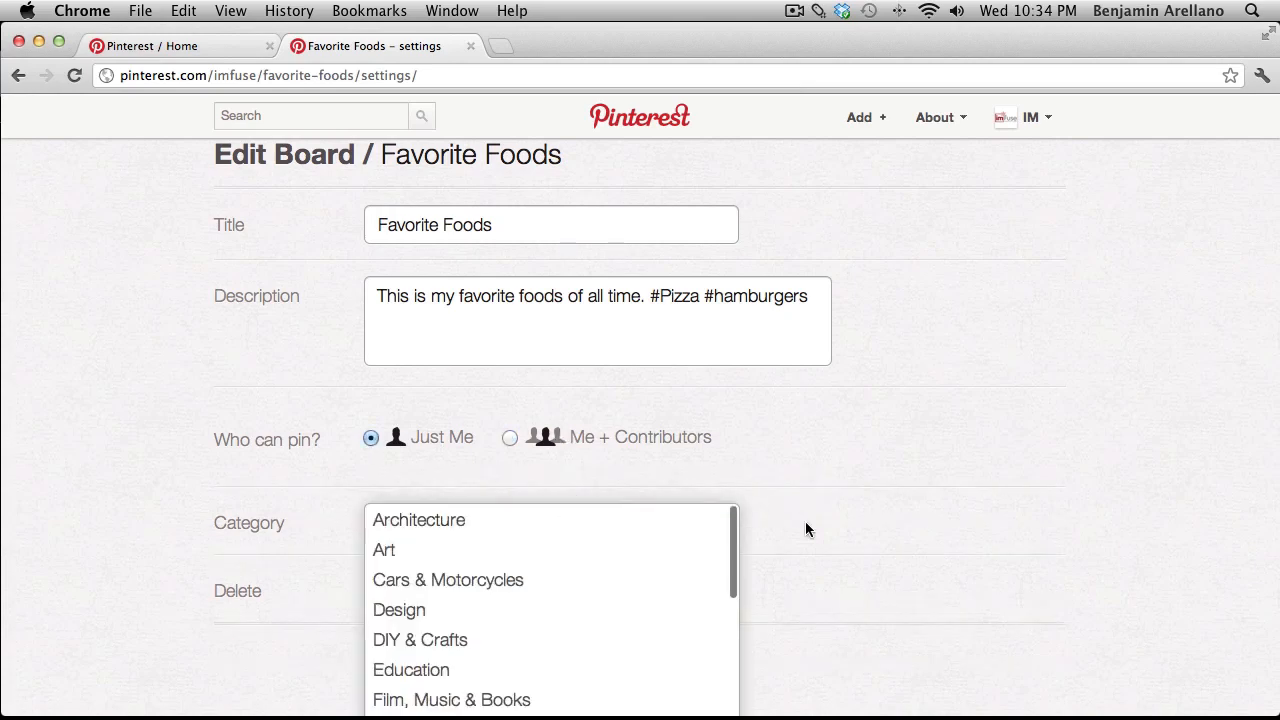
scroll(823, 540, down, 3)
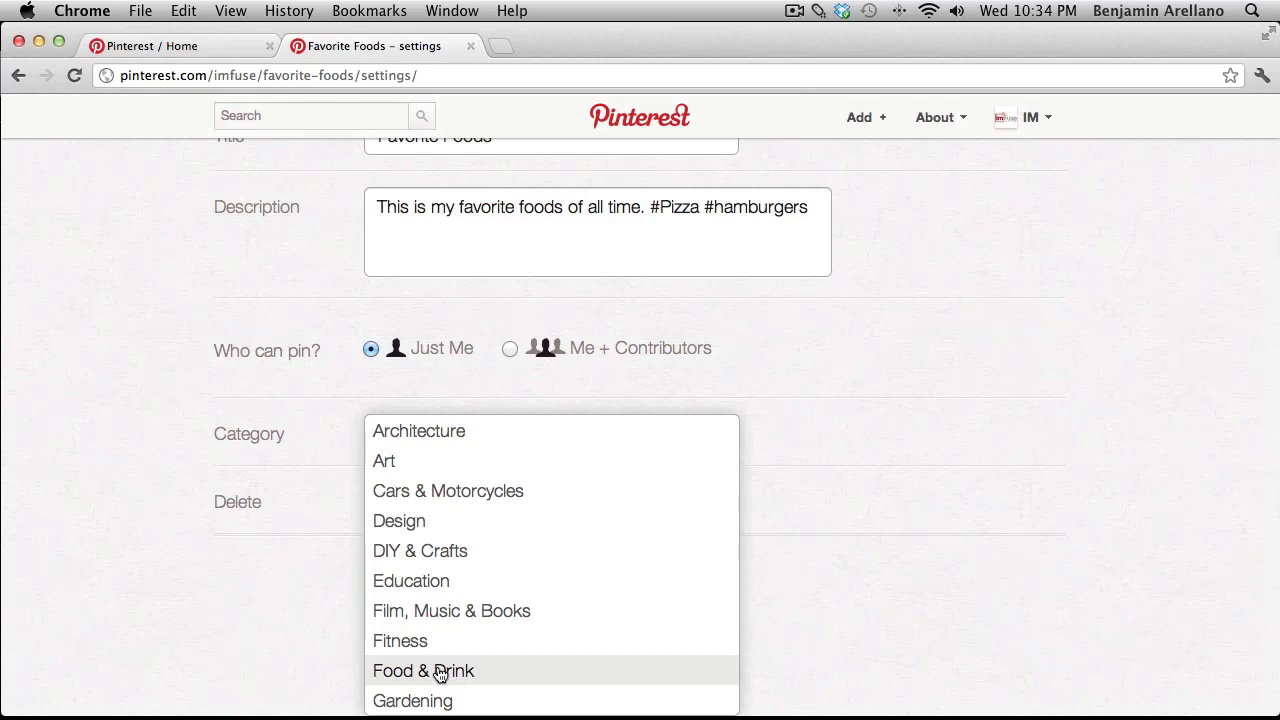
click(440, 671)
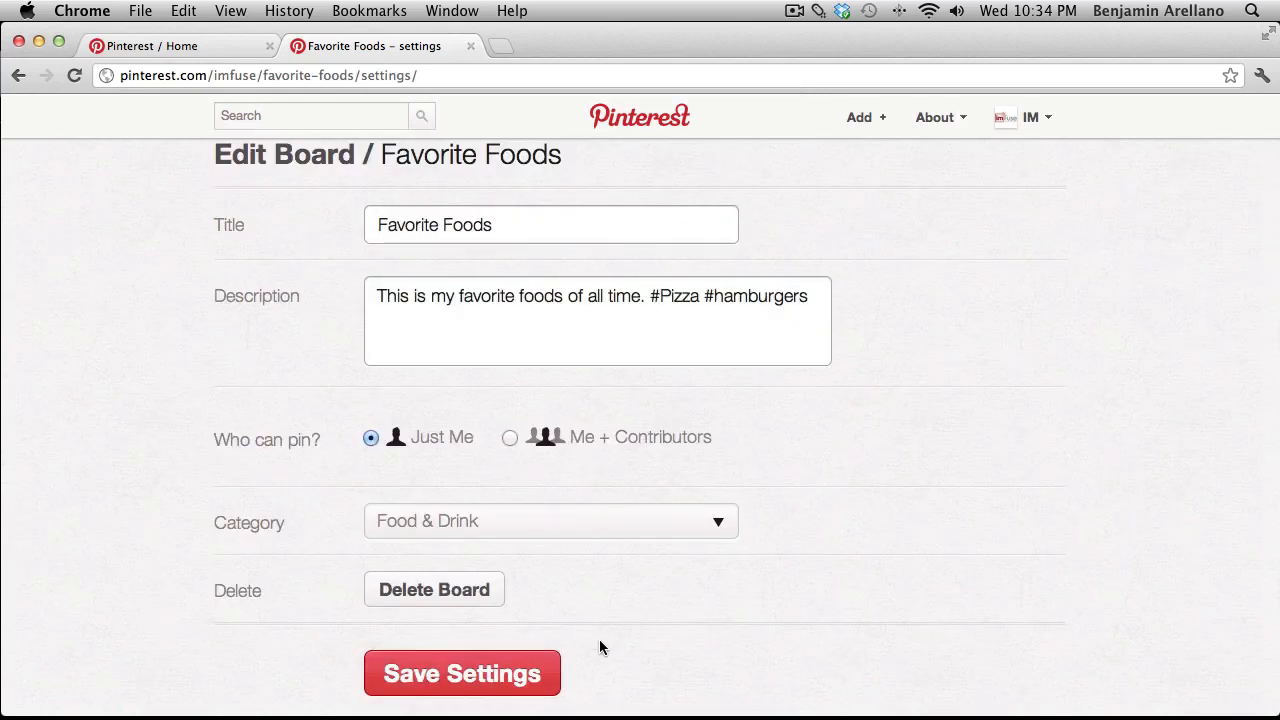
click(495, 676)
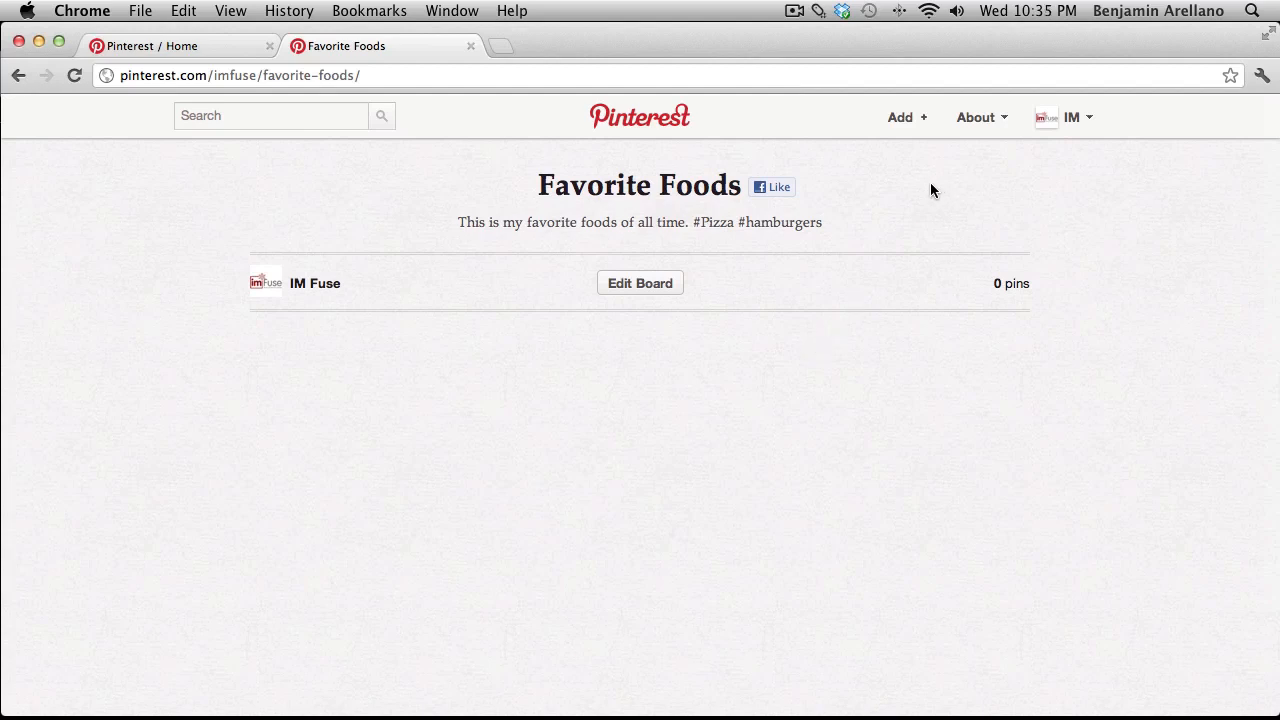
Upload pizzapic.jpeg from the Pinterest Images folder as a new pin.
click(905, 122)
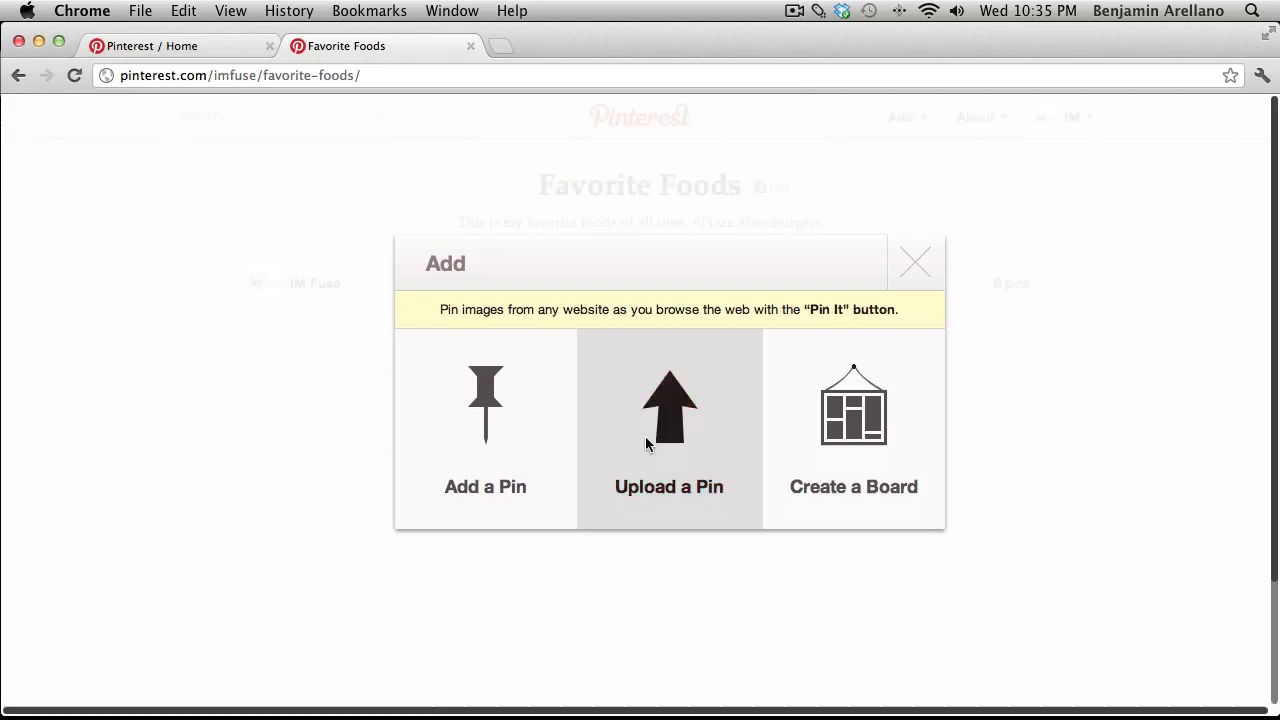
click(648, 444)
click(451, 437)
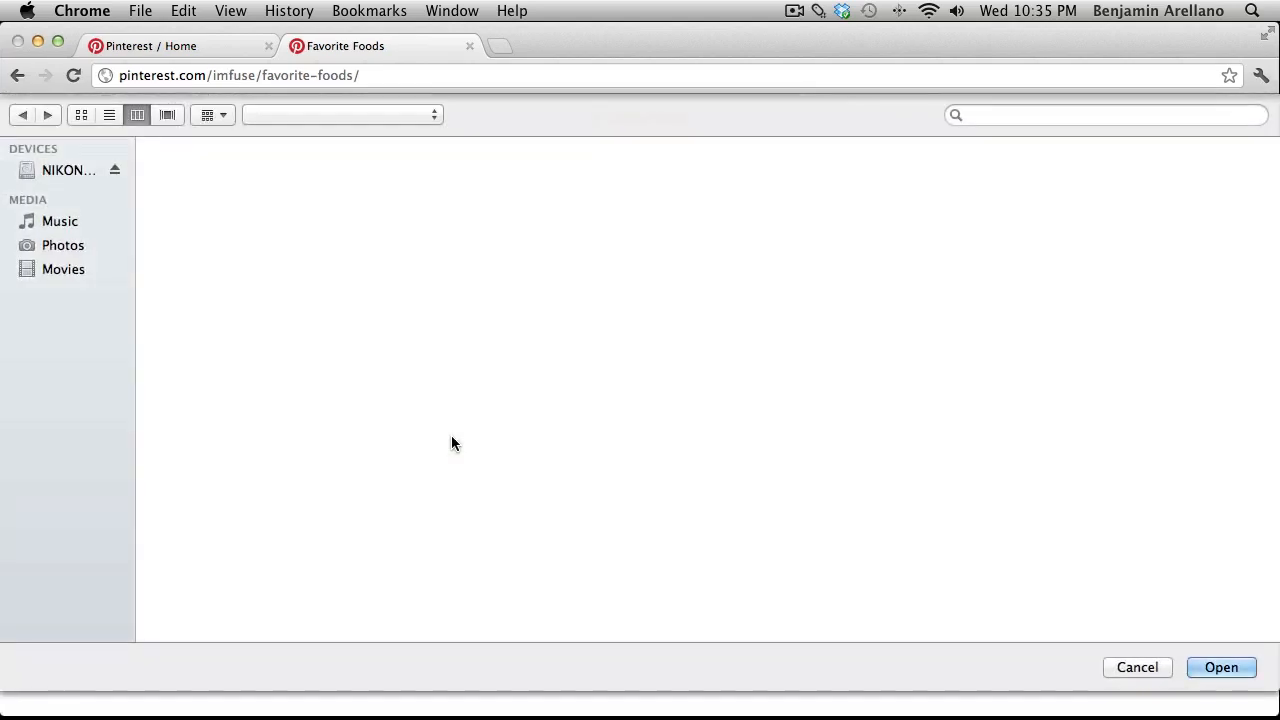
click(840, 507)
click(1090, 243)
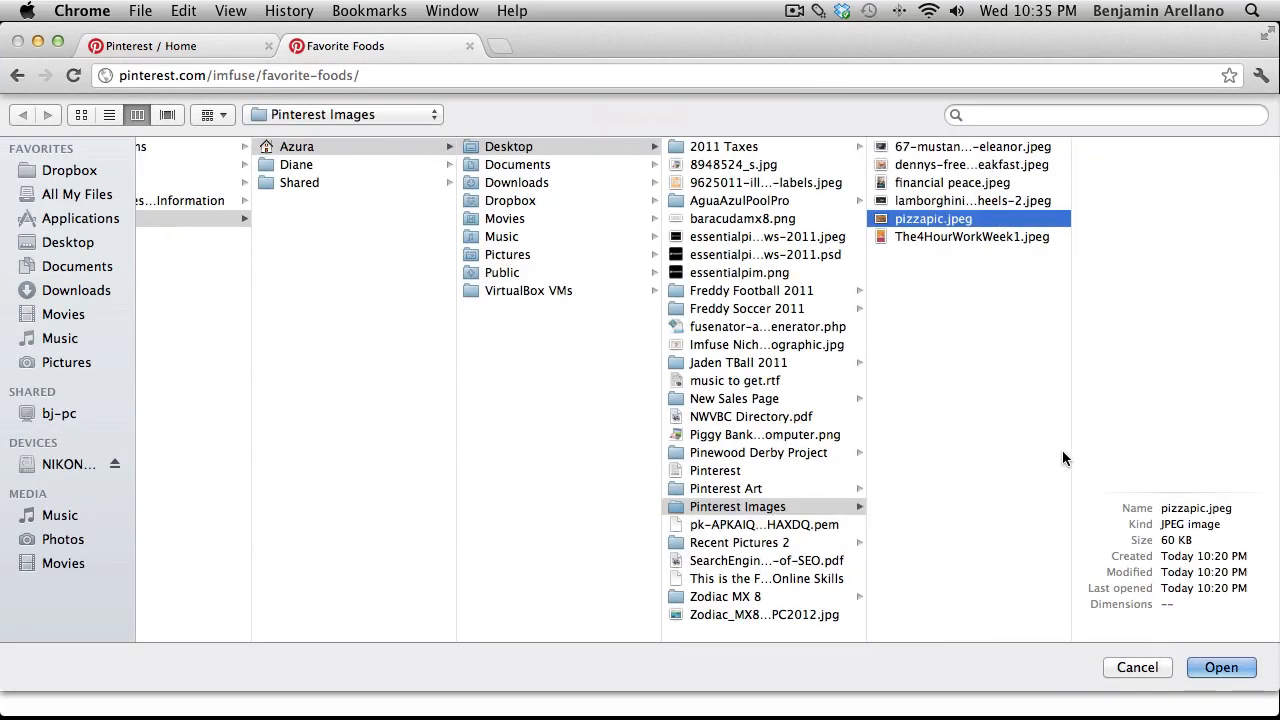
key(Return)
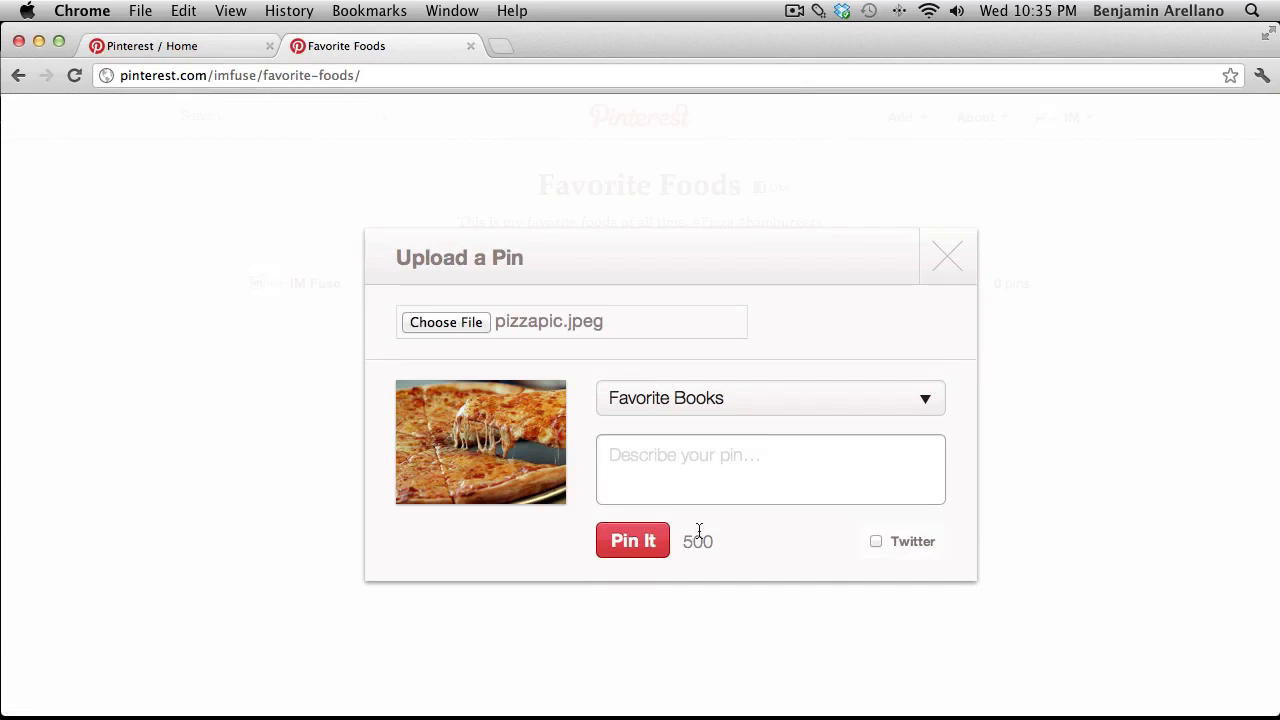
Pin the photo to Favorite Books described 'Cheeeeeesy Pizza. My FAVORITE!', also shared to Twitter.
click(729, 455)
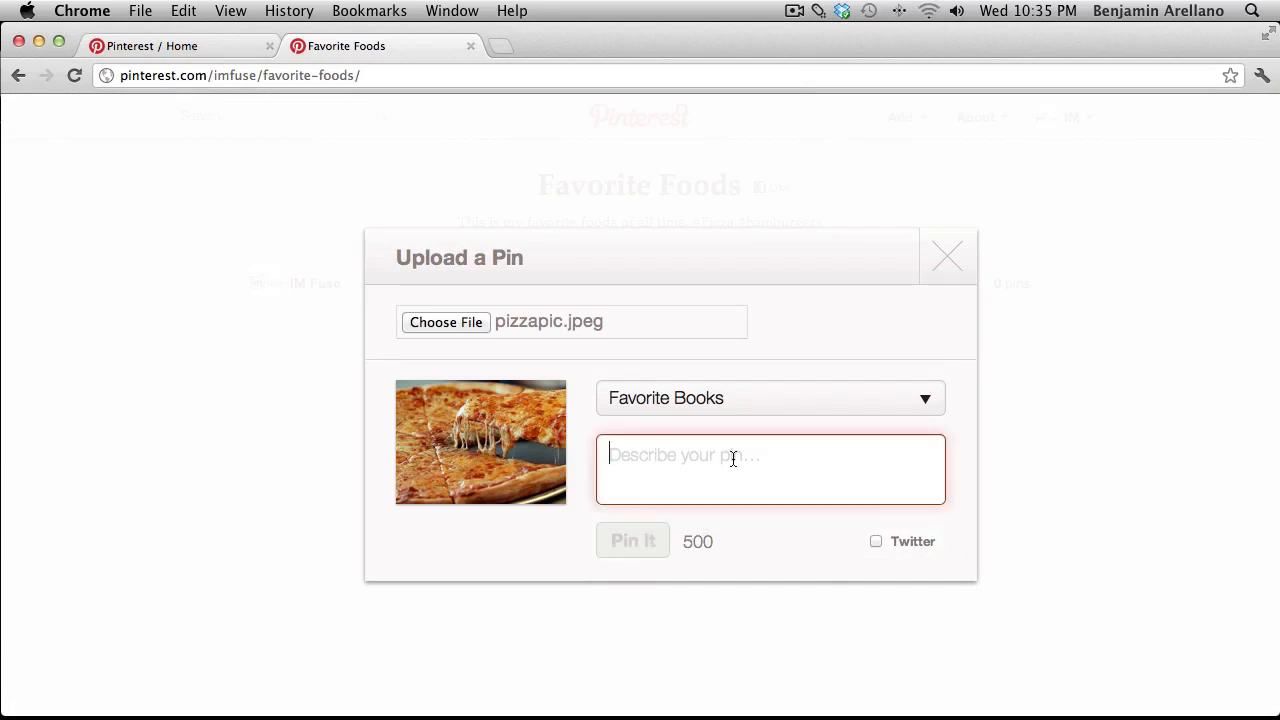
text(M)
key(BackSpace)
text(Cheeeeee)
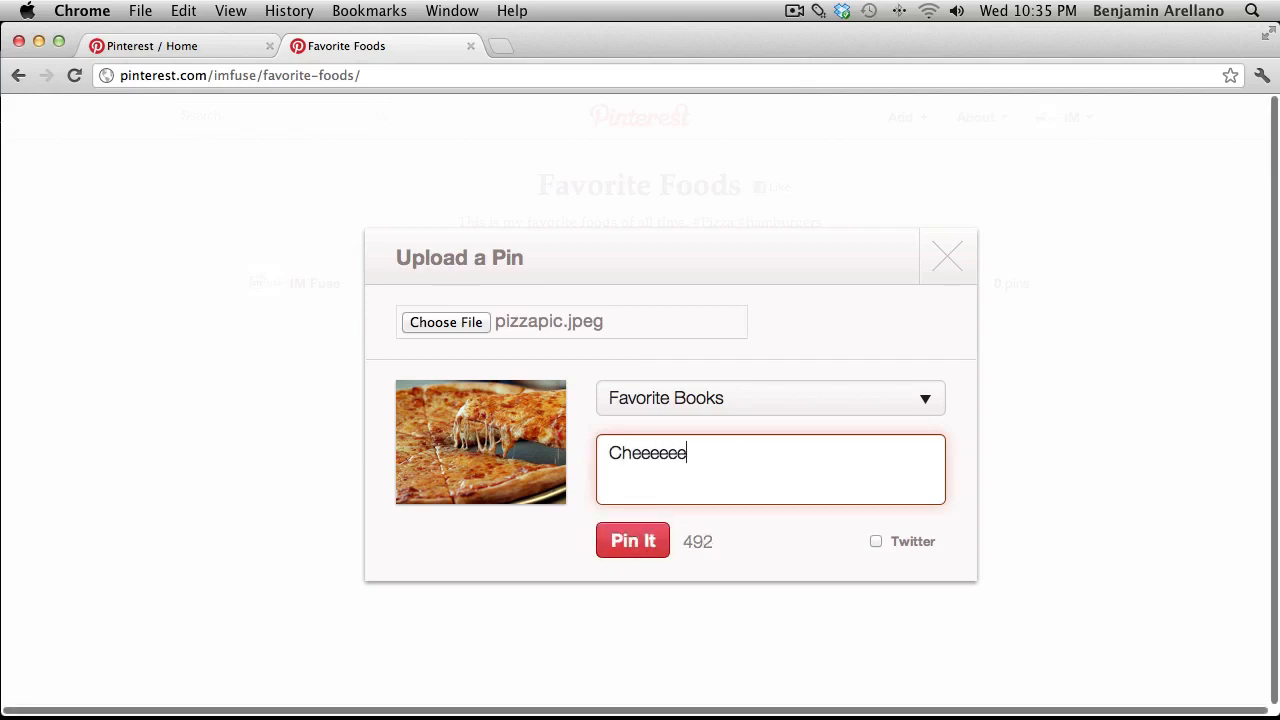
text(sy Pizza)
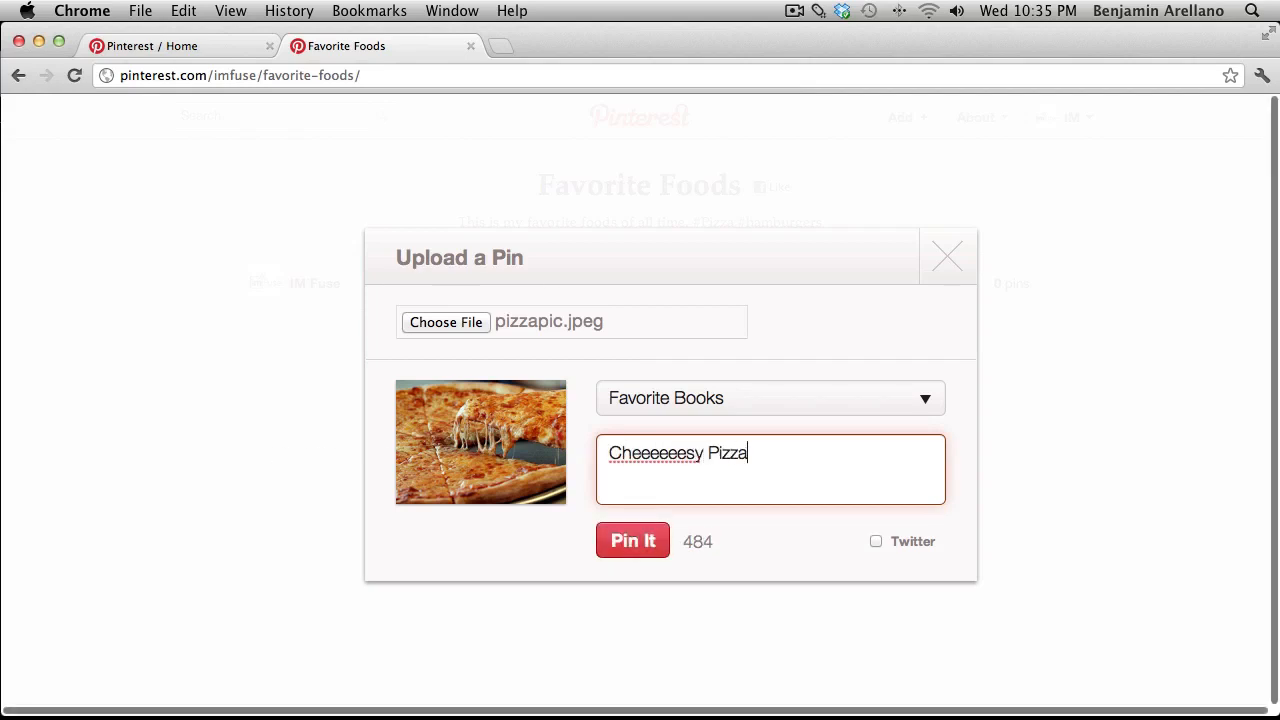
text(. My FAVORITE!)
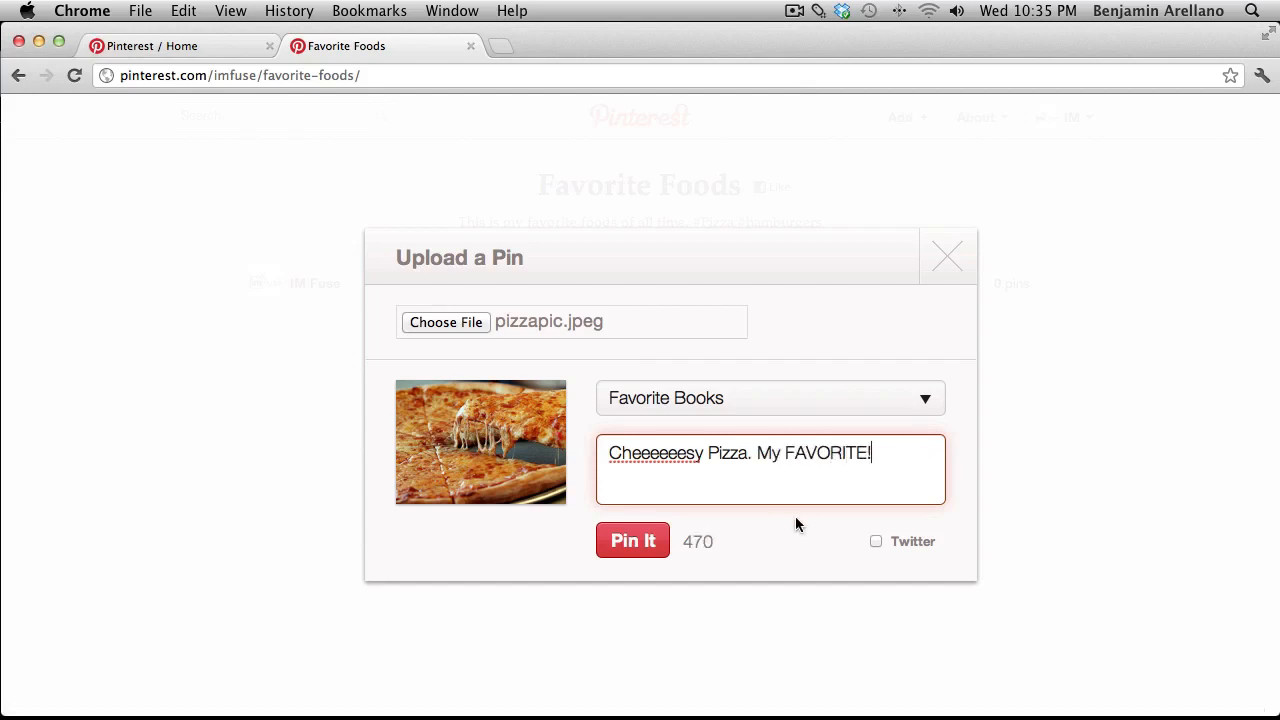
click(876, 543)
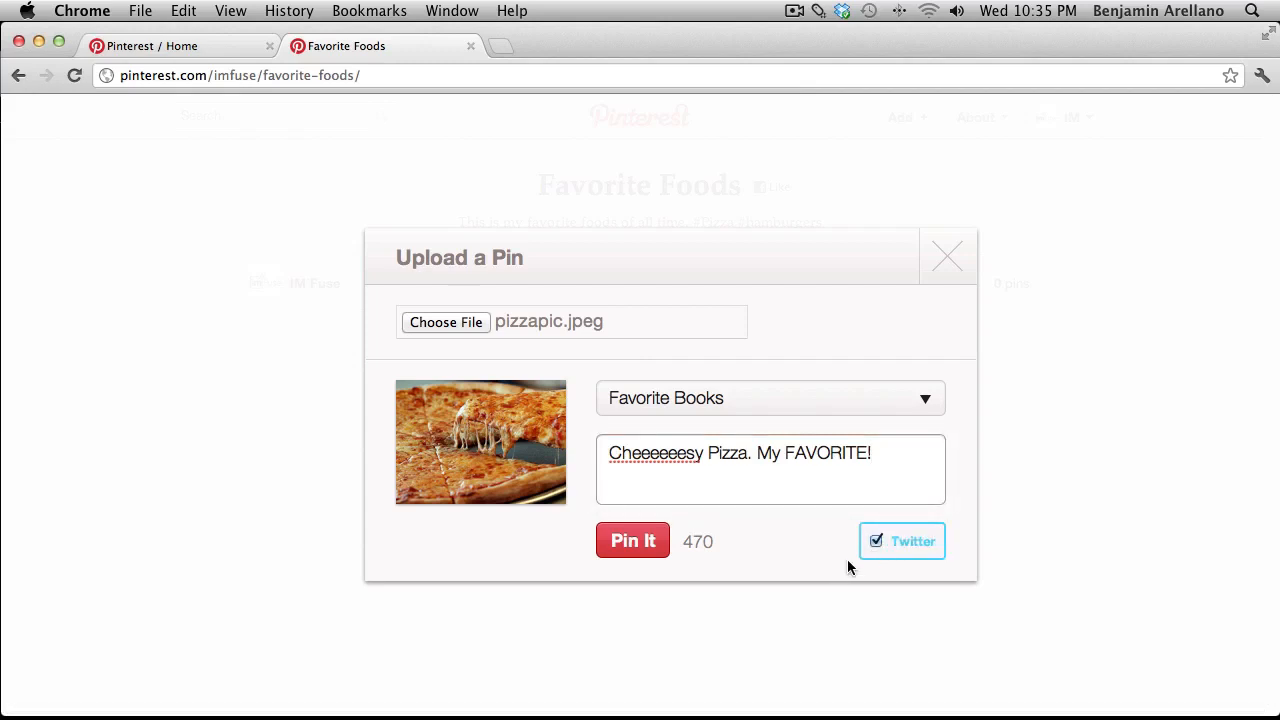
click(615, 543)
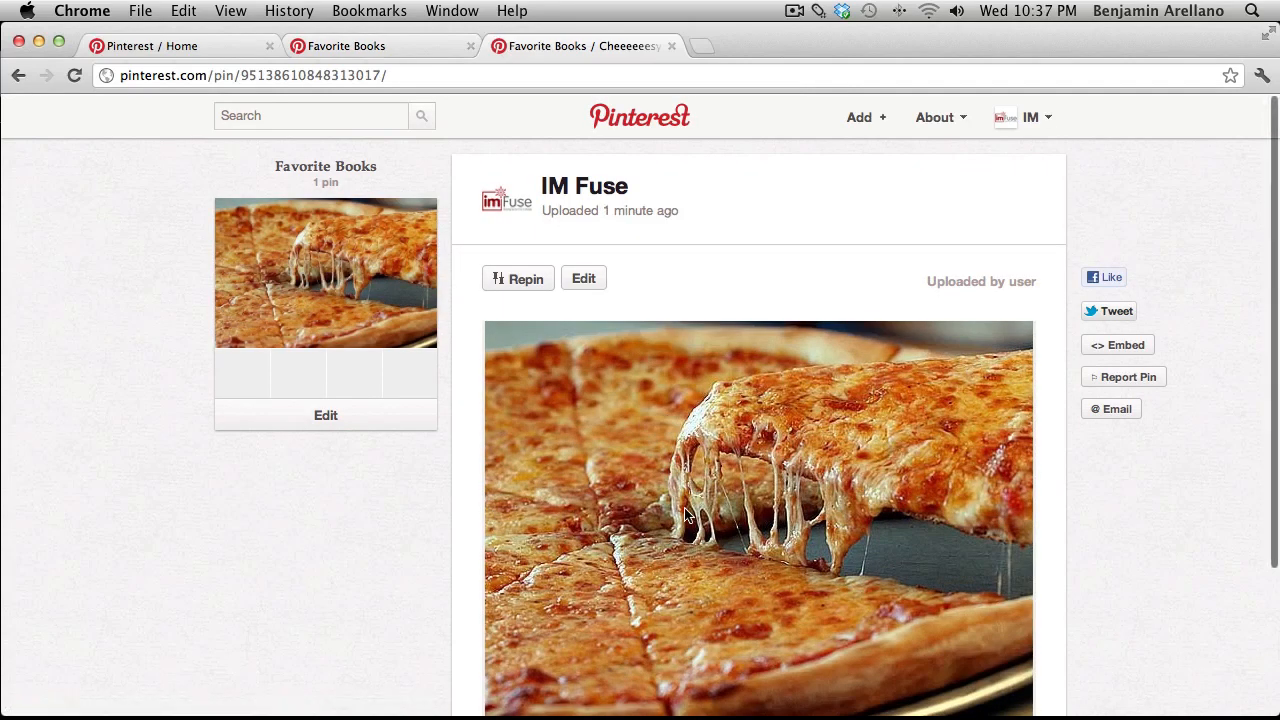
scroll(686, 513, down, 3)
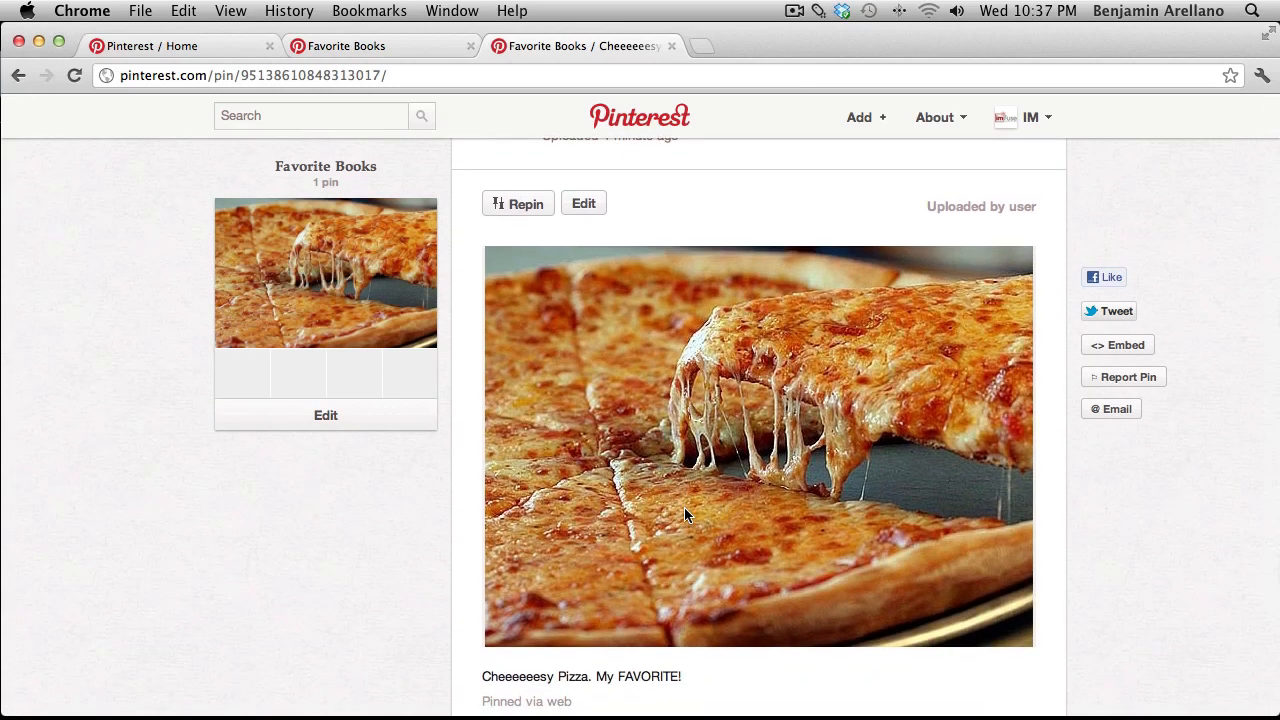
scroll(684, 510, up, 3)
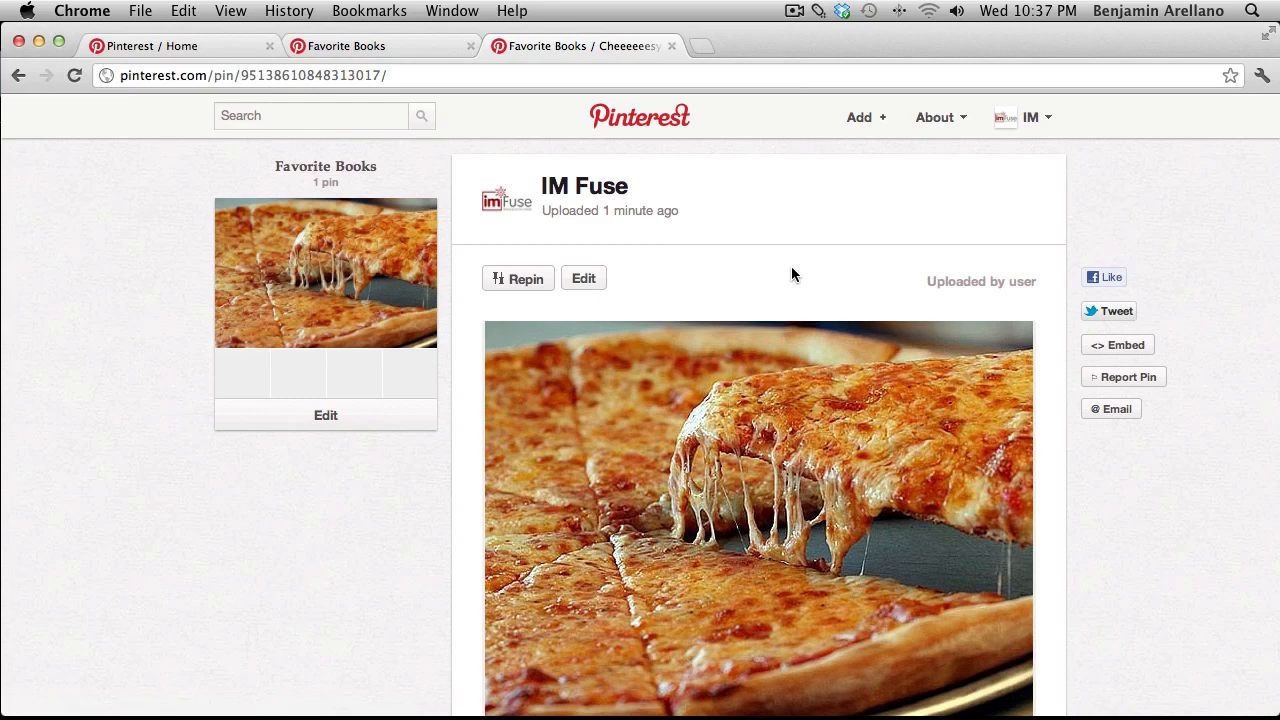
scroll(1113, 501, down, 4)
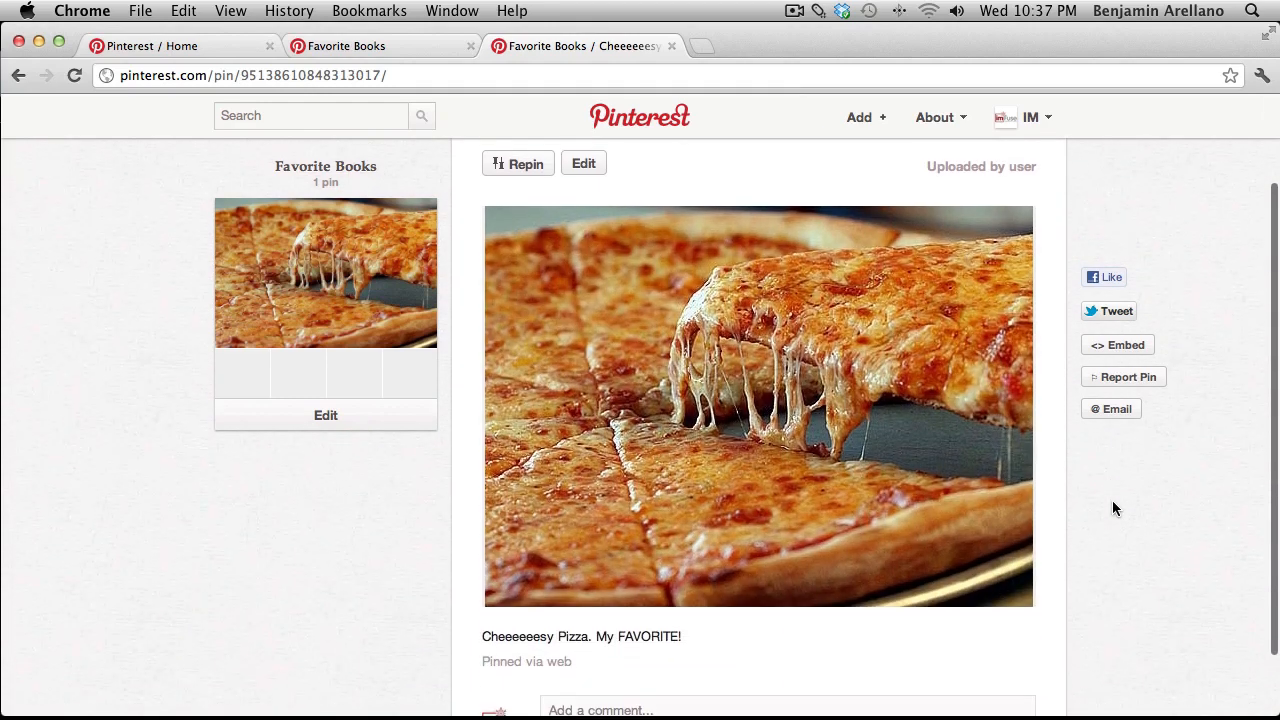
scroll(1112, 508, up, 4)
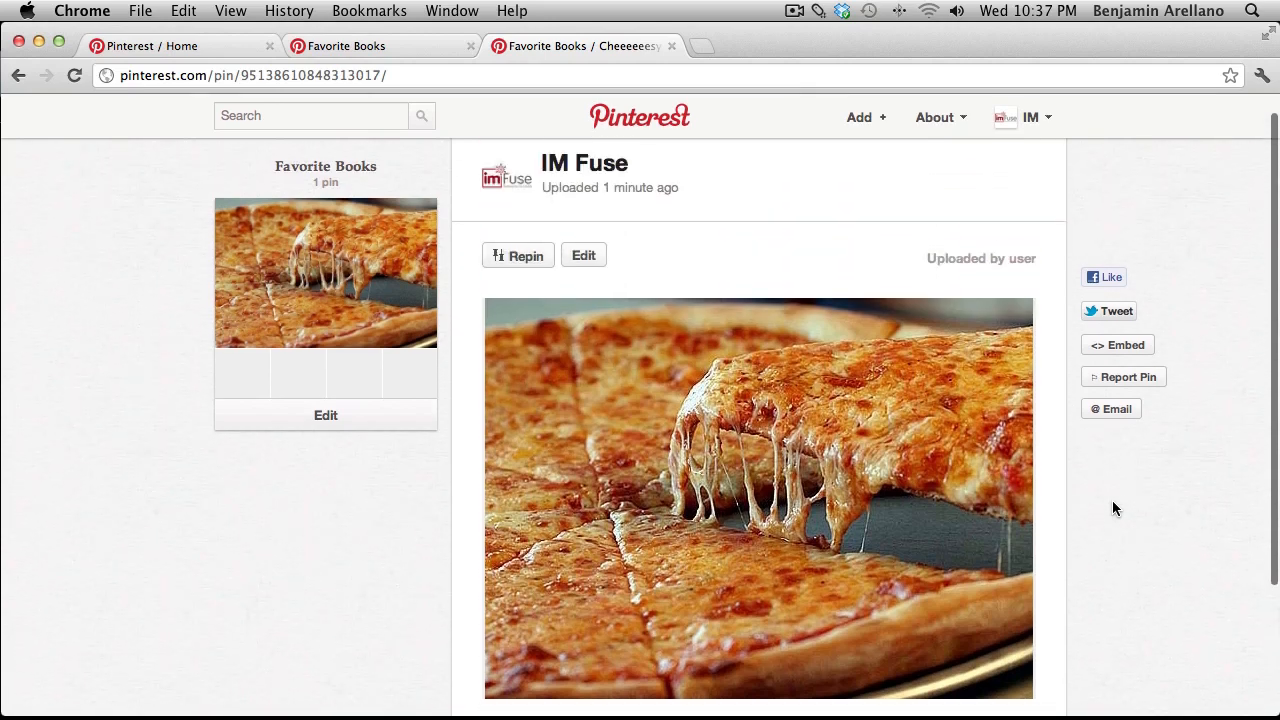
mouse_move(529, 186)
mouse_down()
mouse_move(530, 226)
mouse_move(546, 207)
mouse_move(587, 228)
mouse_move(603, 211)
mouse_up()
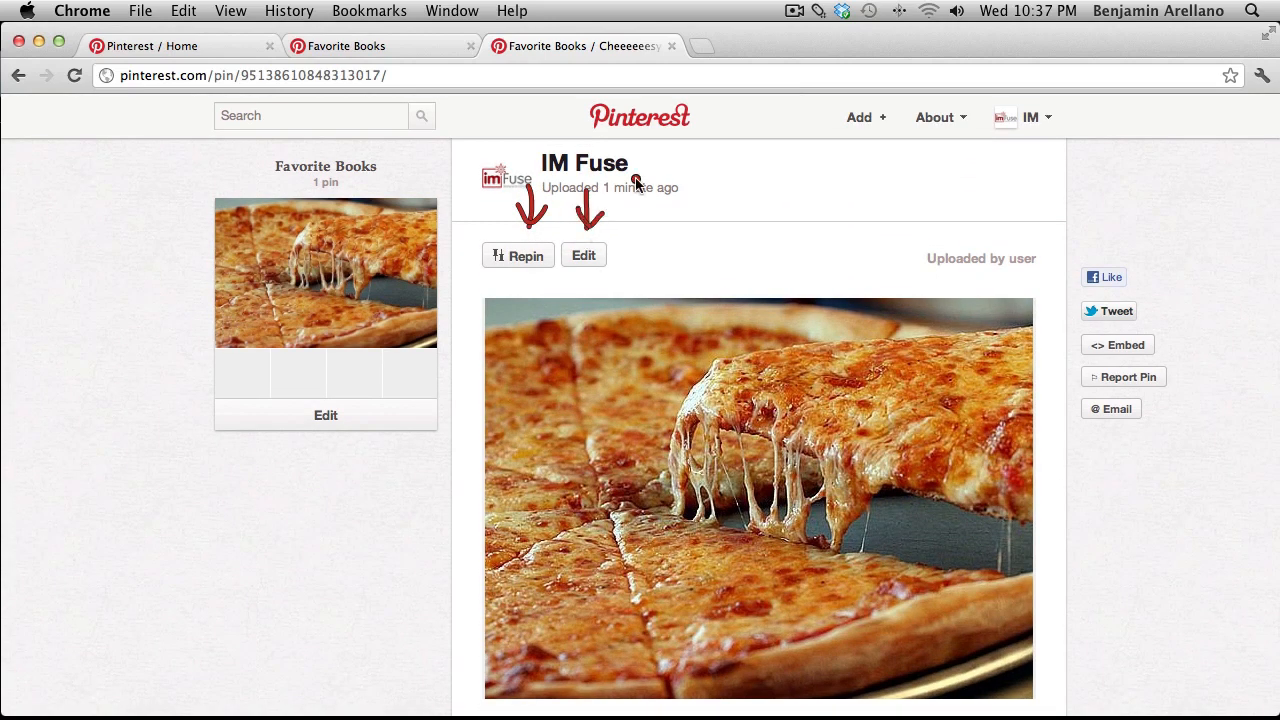
key(Escape)
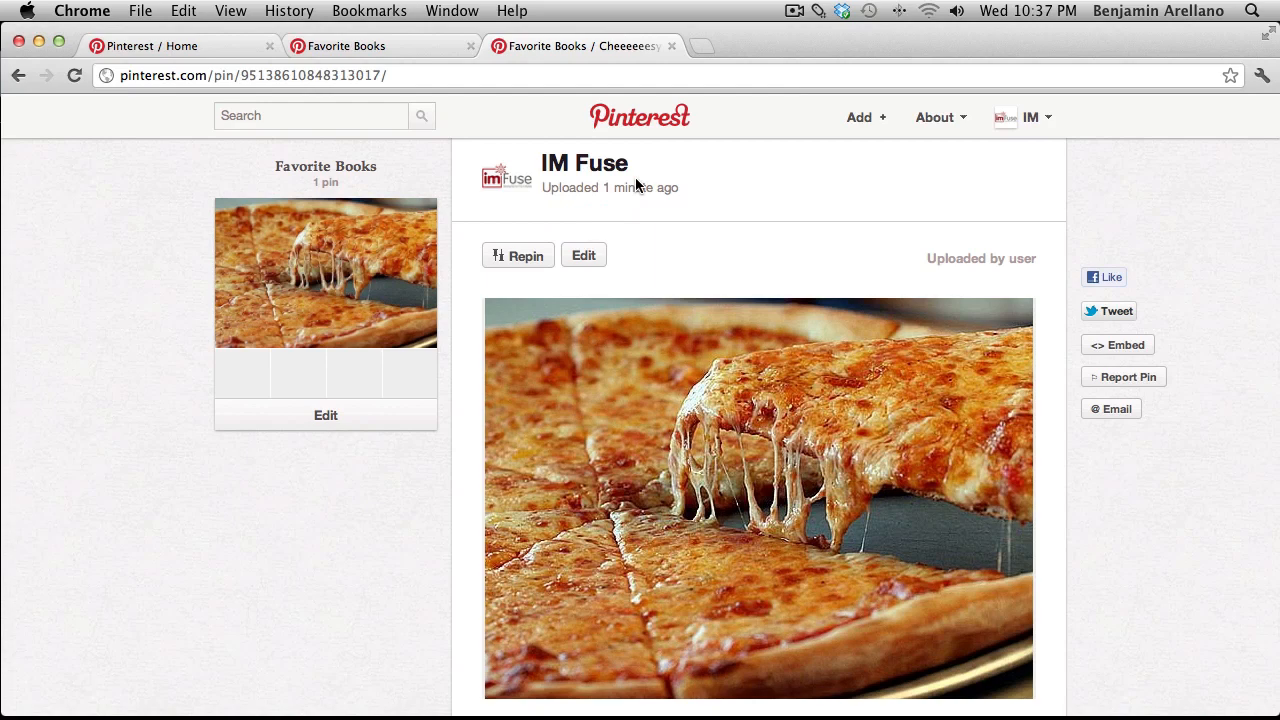
Edit the pizza pin, switch its board to Favorite Foods, and save it.
click(598, 260)
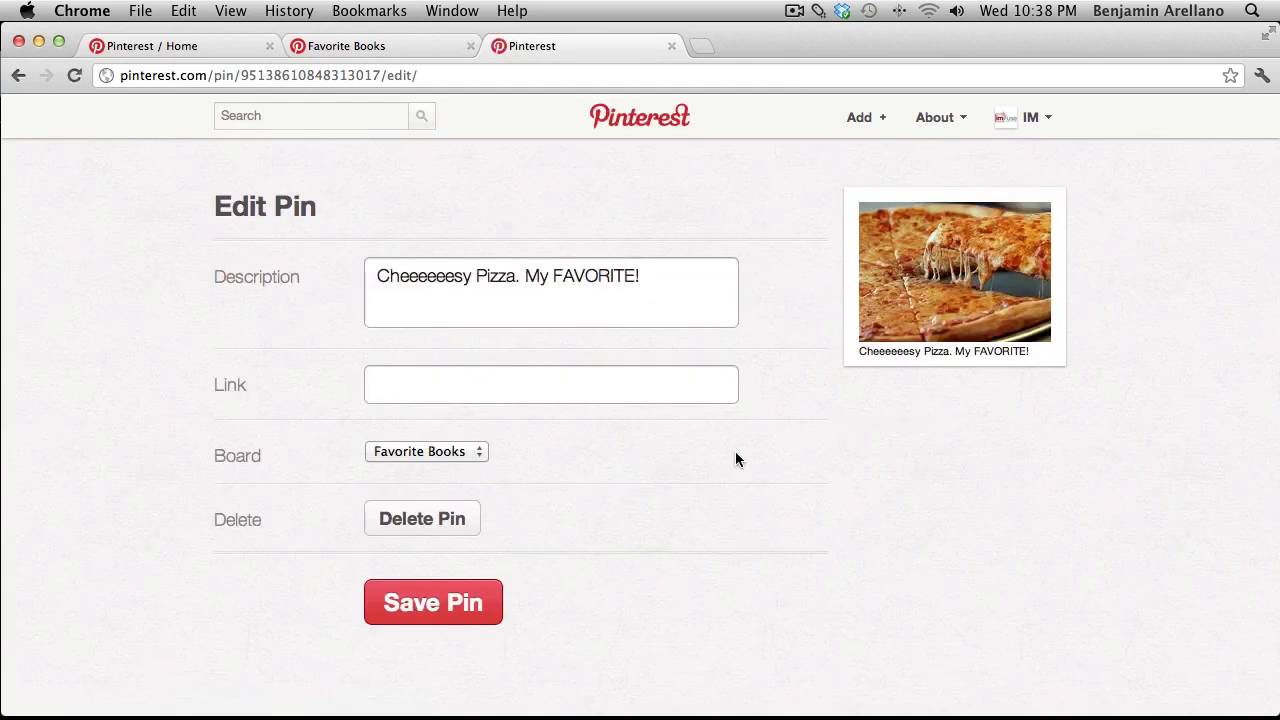
click(468, 455)
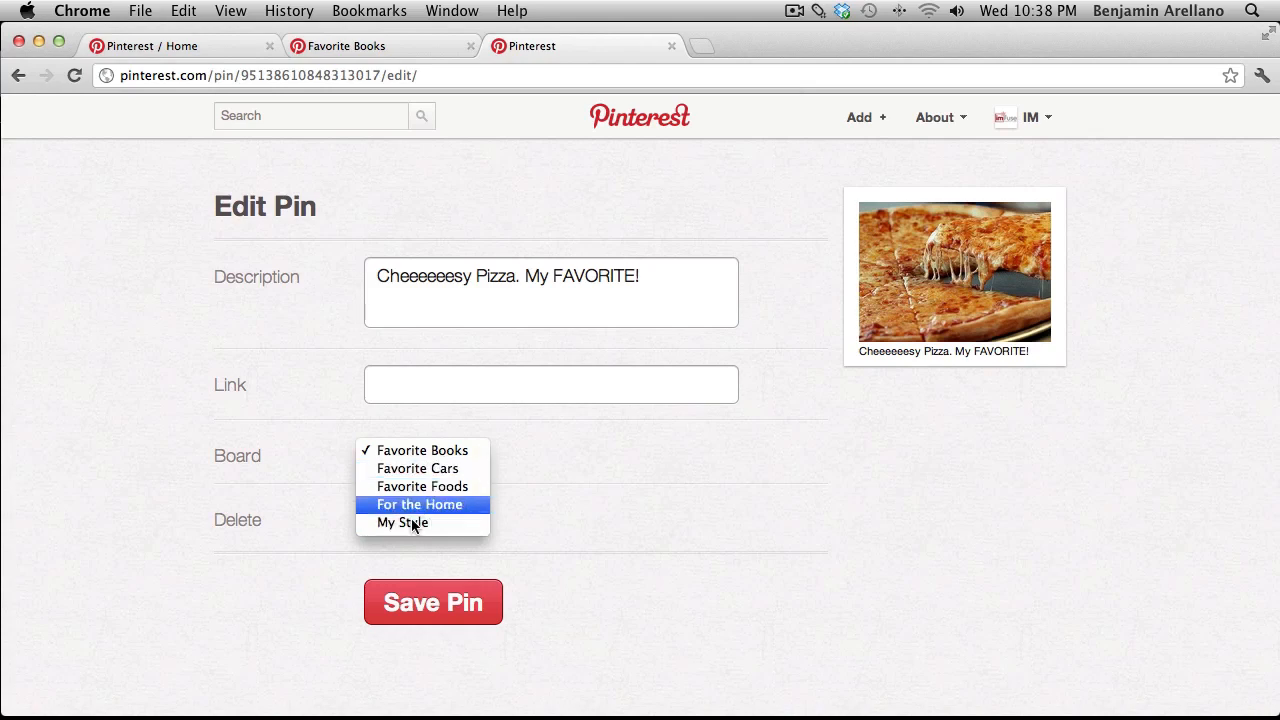
click(445, 486)
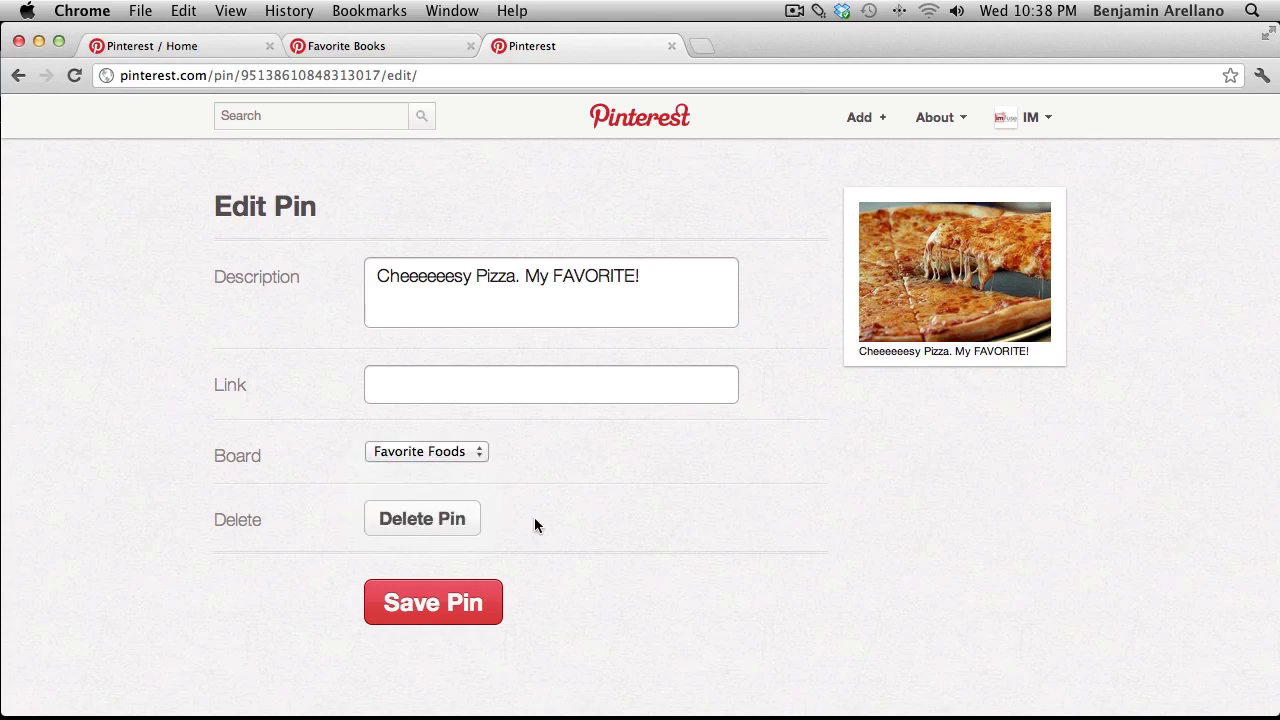
click(452, 603)
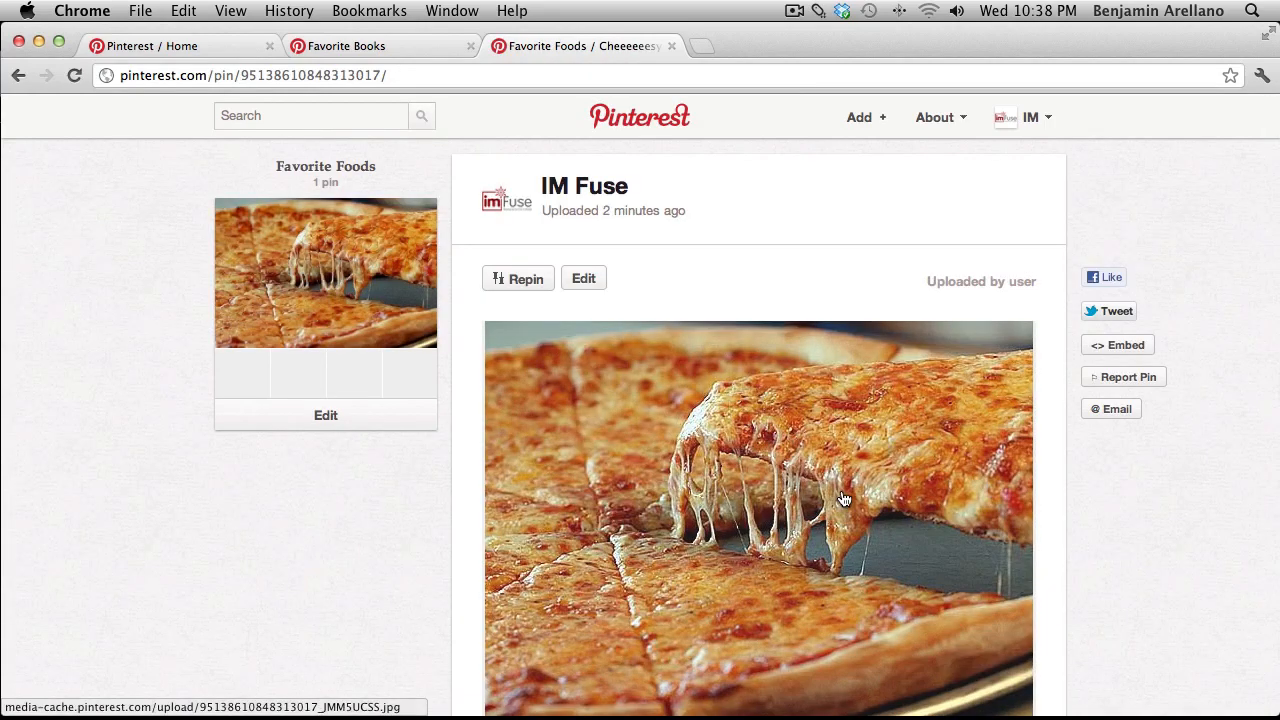
Leave the pizza pin's page, now saved to Favorite Foods, for the Pinterest home feed.
scroll(843, 498, down, 5)
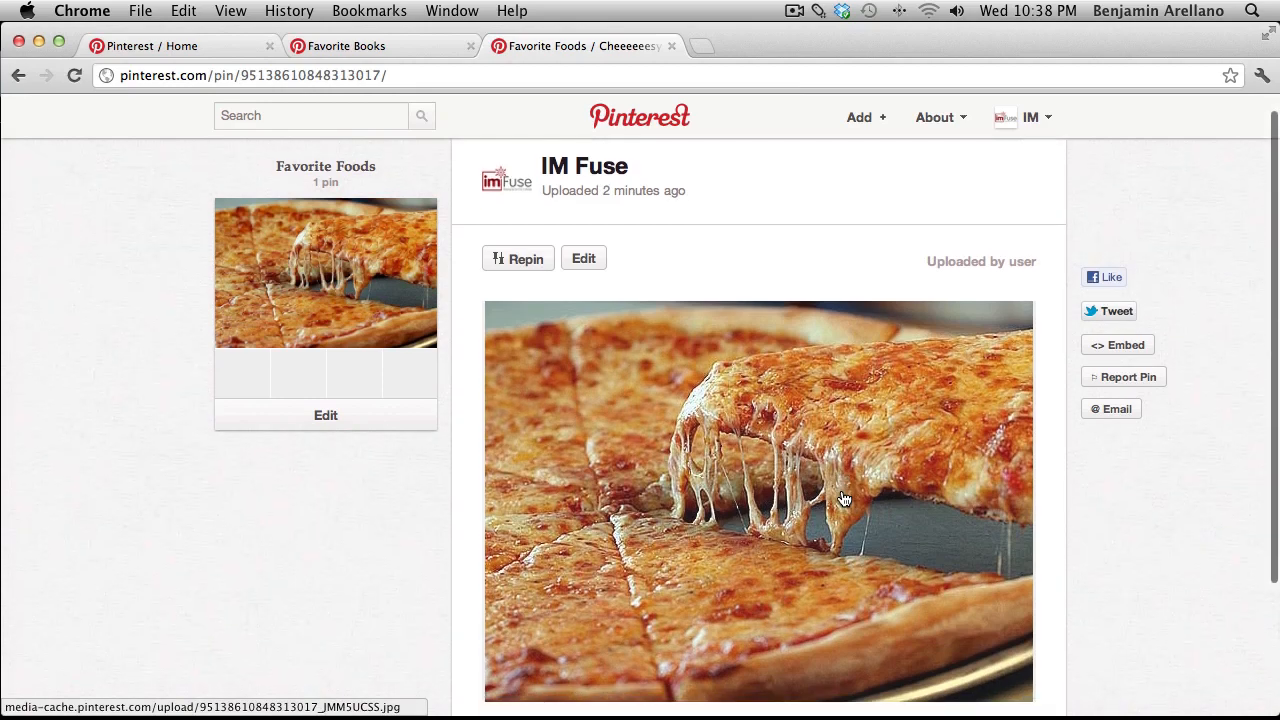
scroll(844, 499, up, 5)
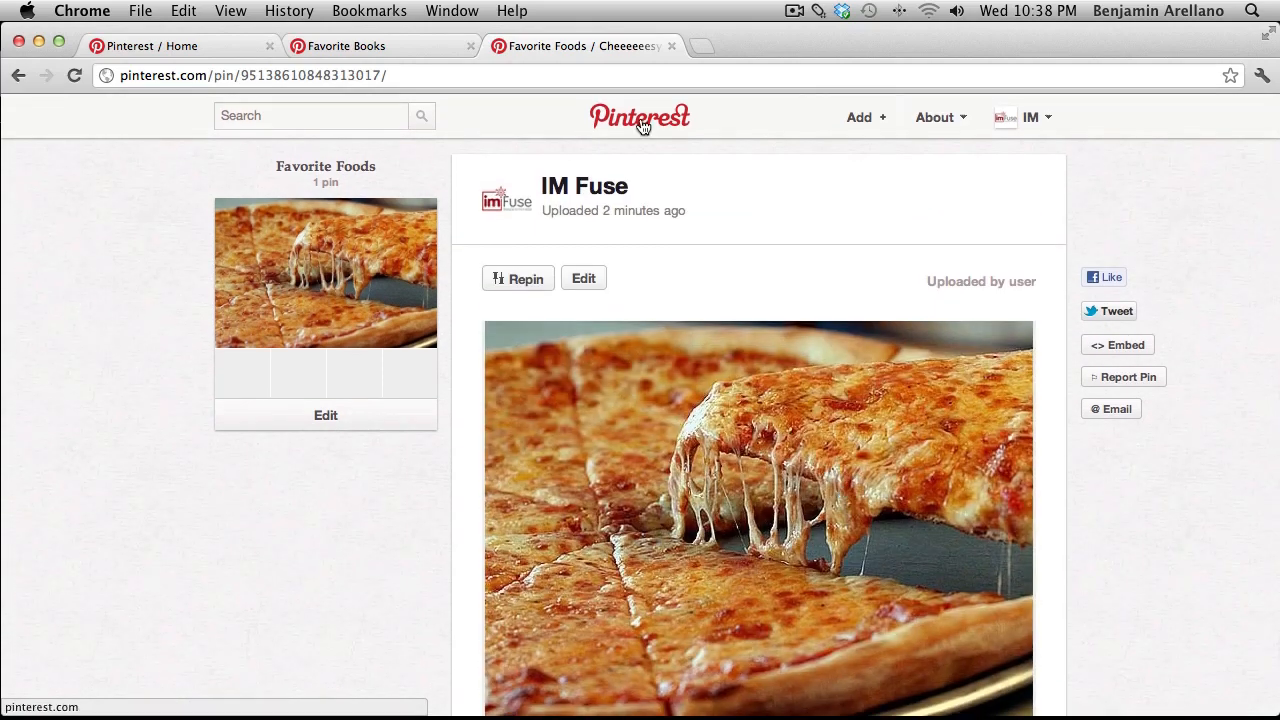
click(643, 126)
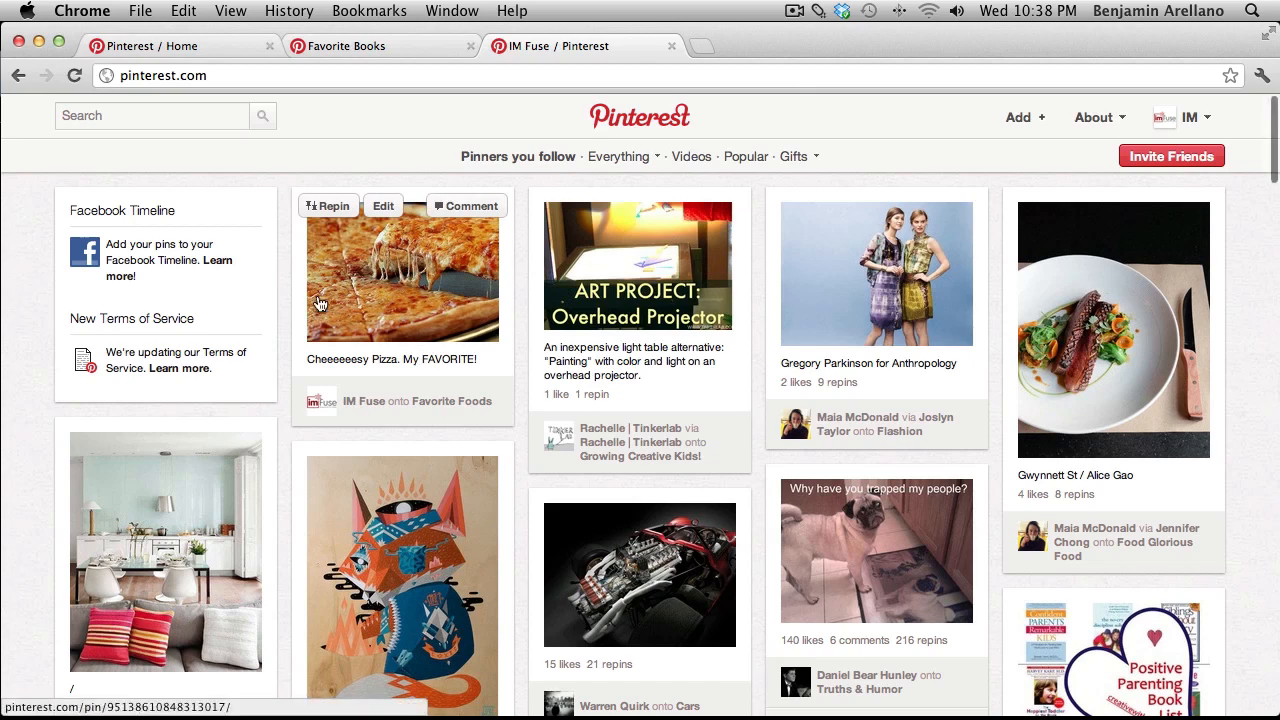